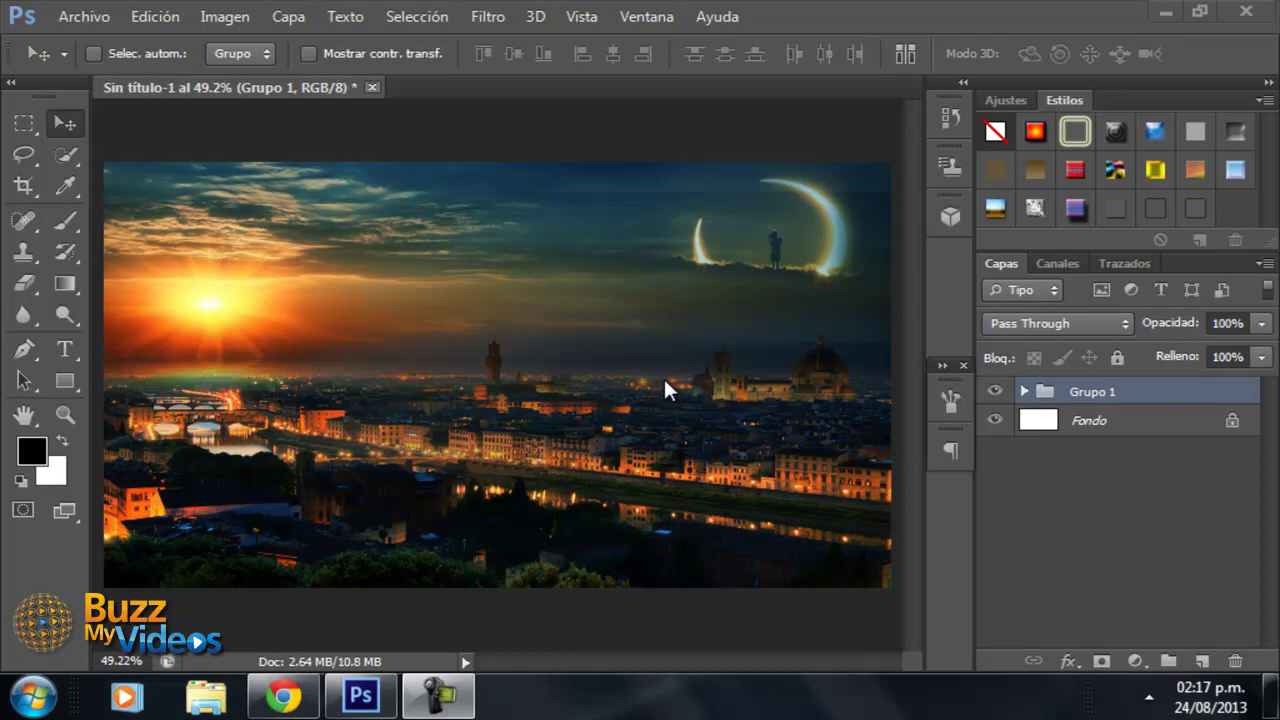
Step: Close the finished night-city composite, discarding its unsaved changes
key("ctrl+w")
key("Return")
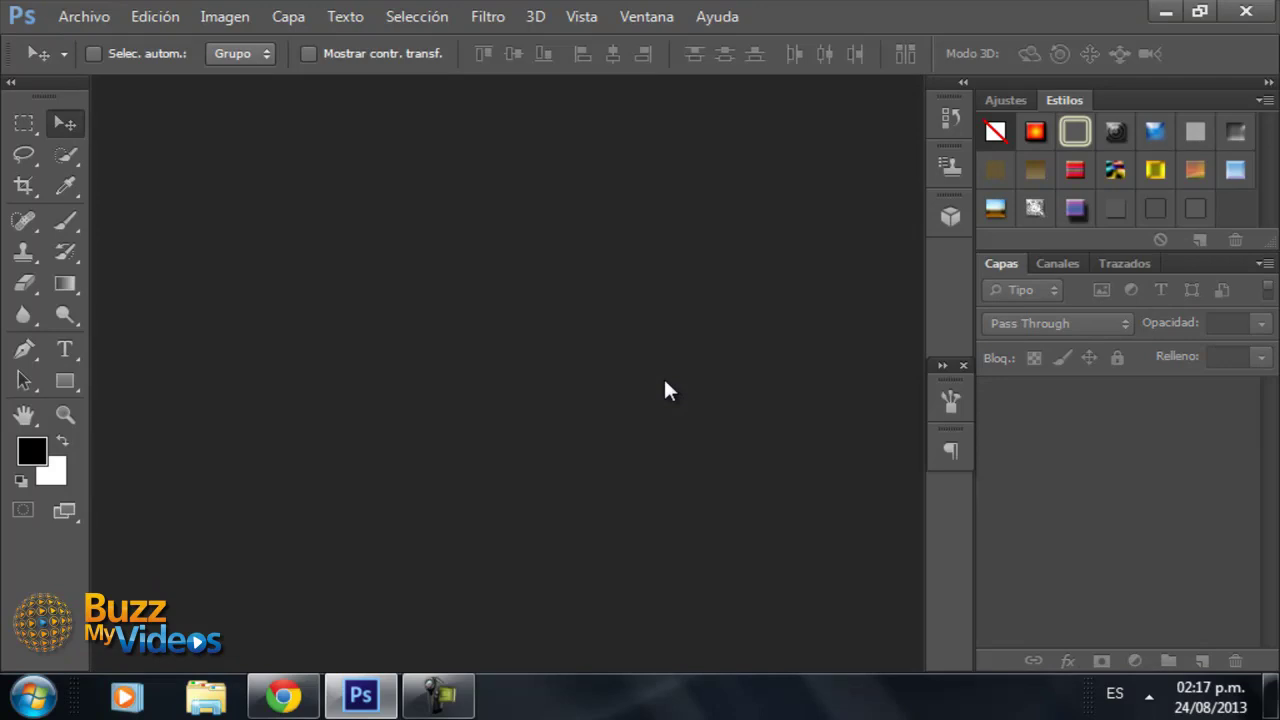
Step: Create a blank white 1280×720 px, 72 ppi RGB document and fit it on screen
double_click(665, 381)
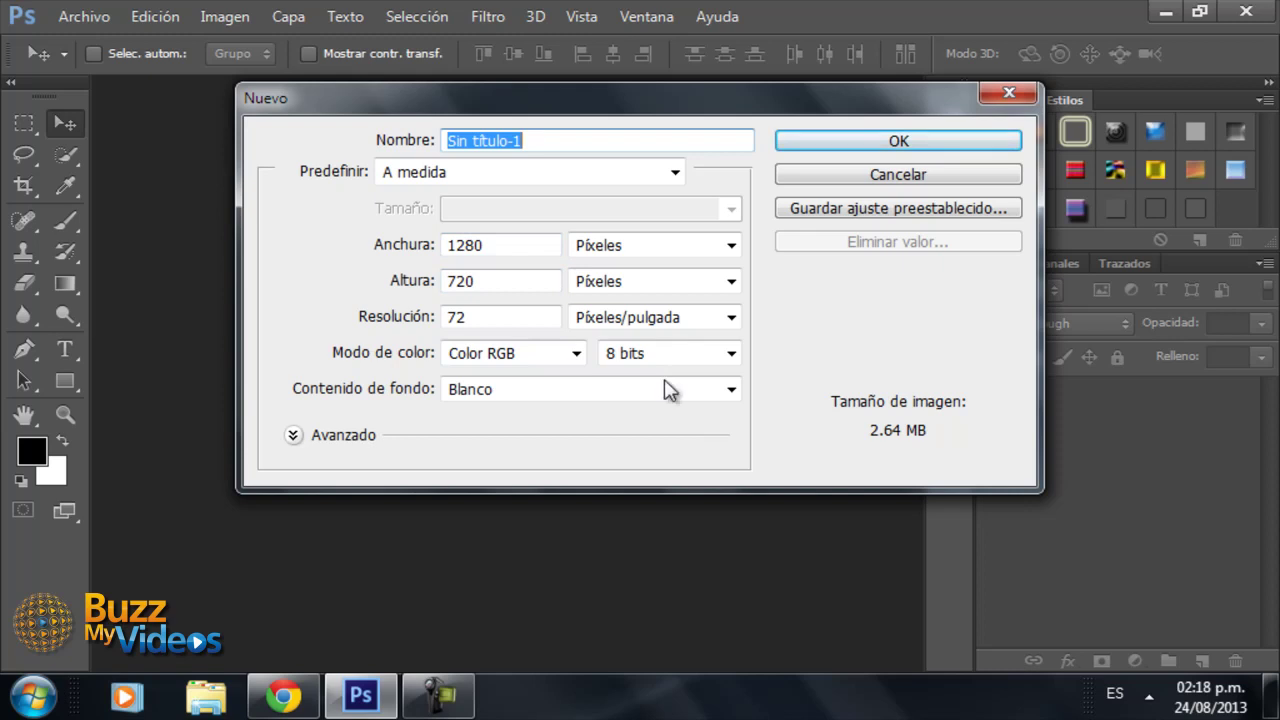
key("Return")
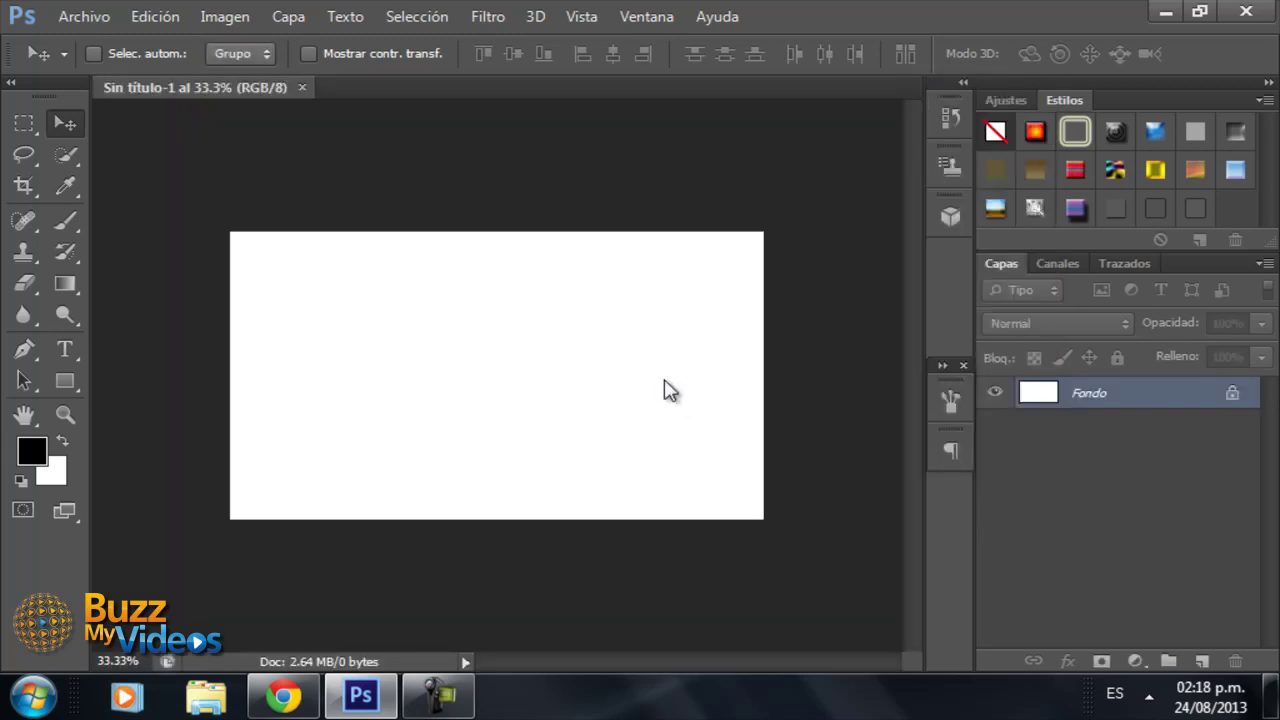
key("z")
key("ctrl+0")
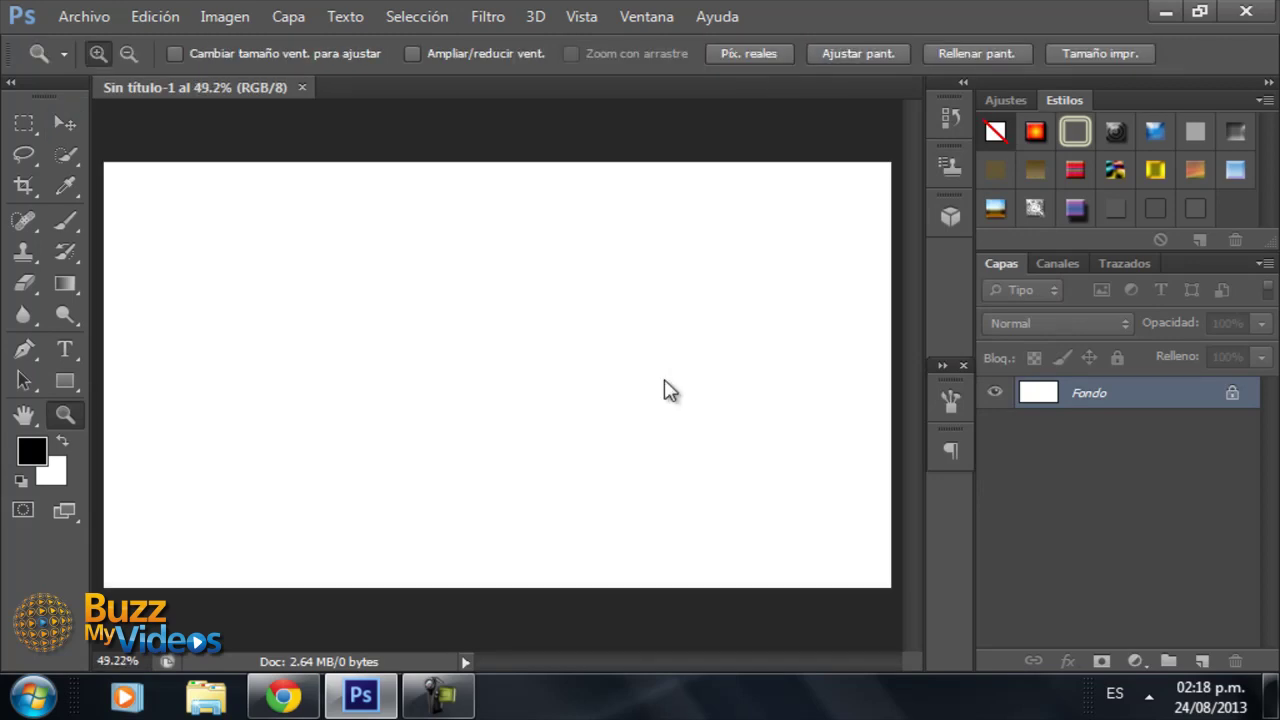
Step: Start placing a file and browse from the Desktop into the Programas folder
key("v")
key("alt+a")
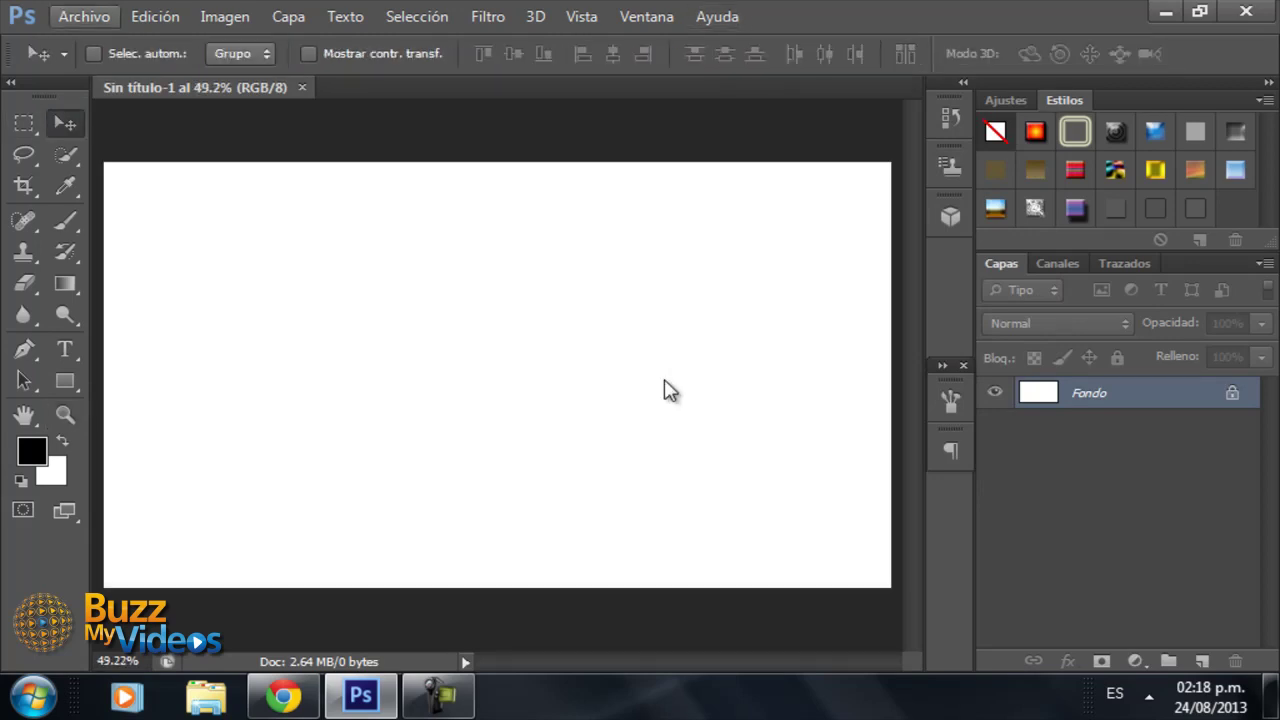
key("Up")
key("Up")
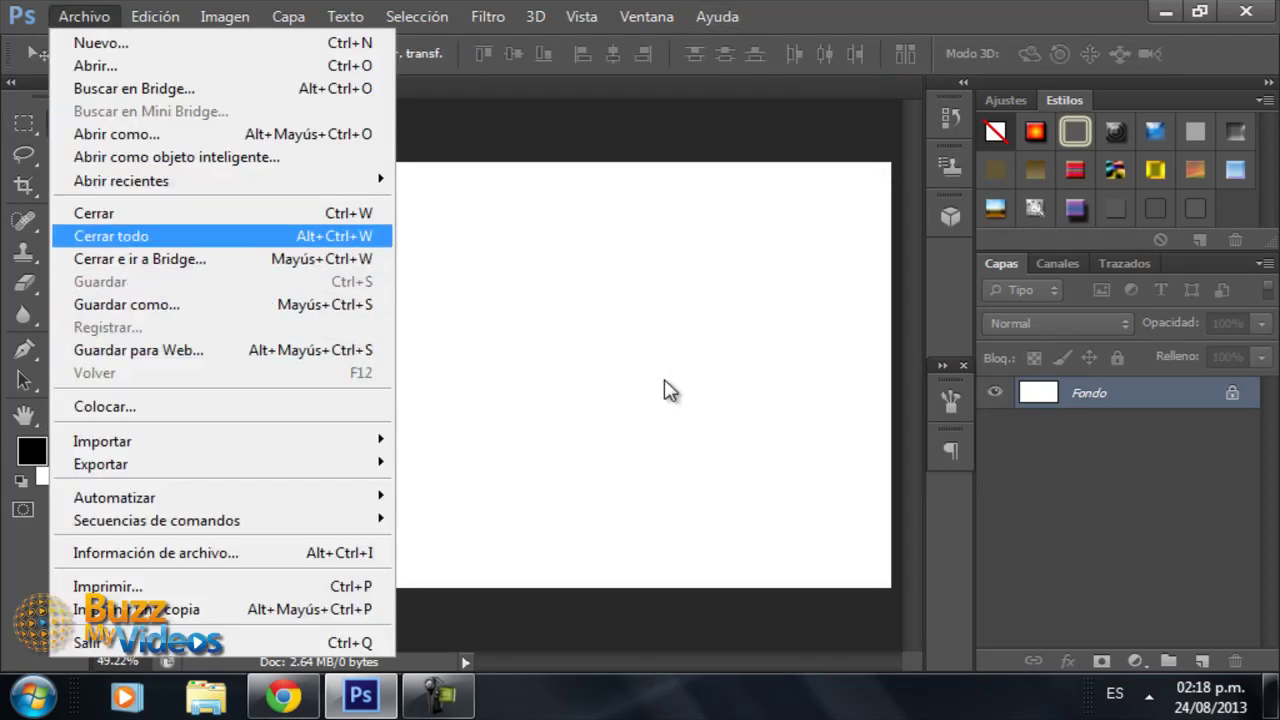
key("Down")
key("Down")
key("Down")
key("Down")
key("Up")
key("Return")
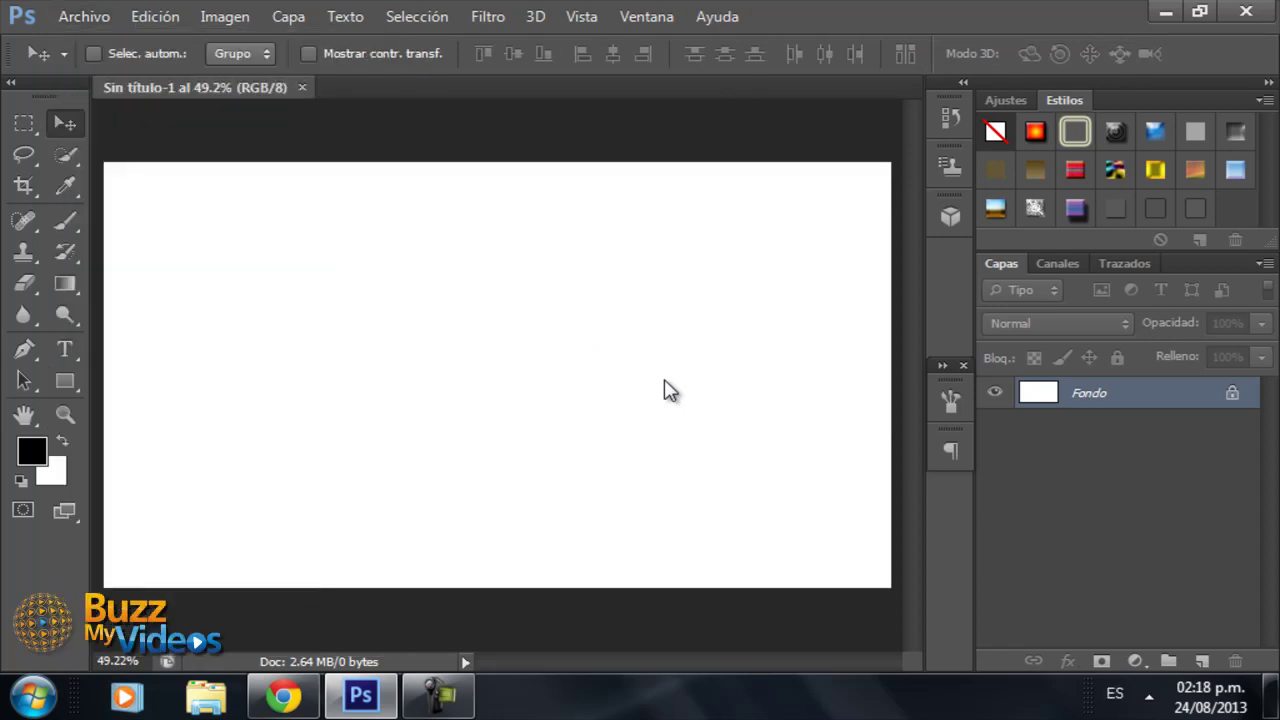
key("shift+Tab")
key("shift+Tab")
key("Down")
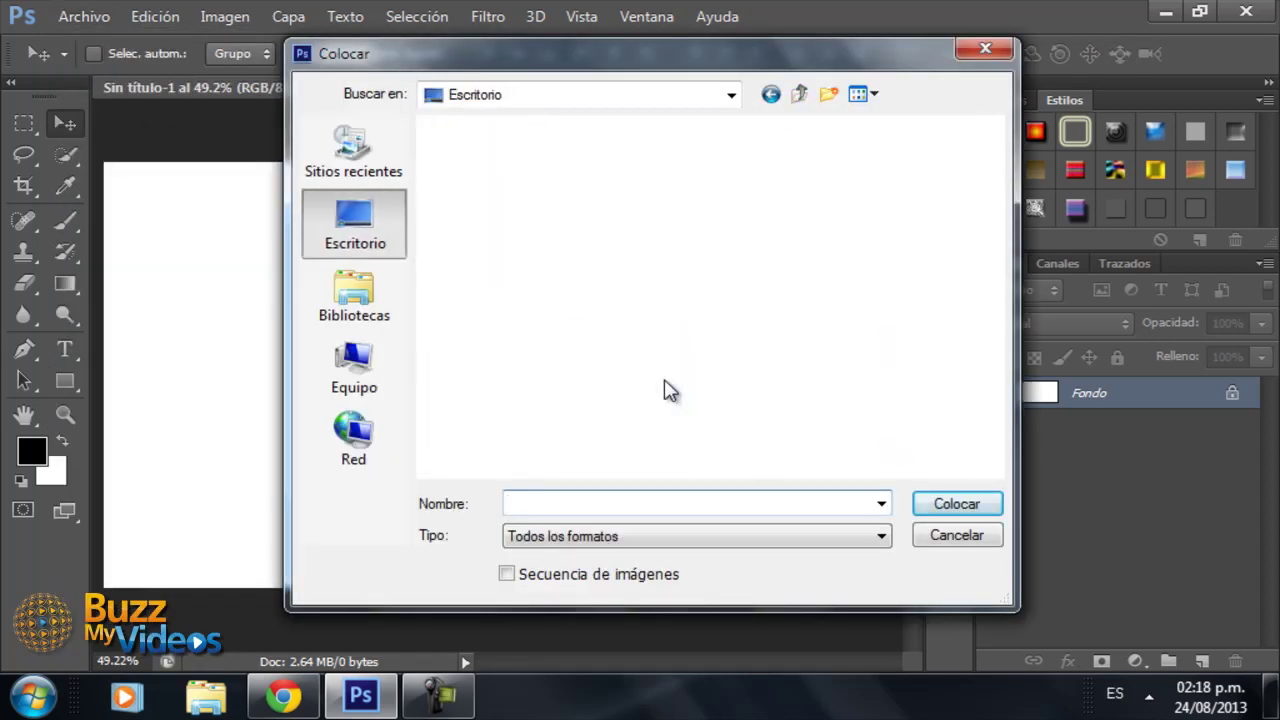
key("shift+Tab")
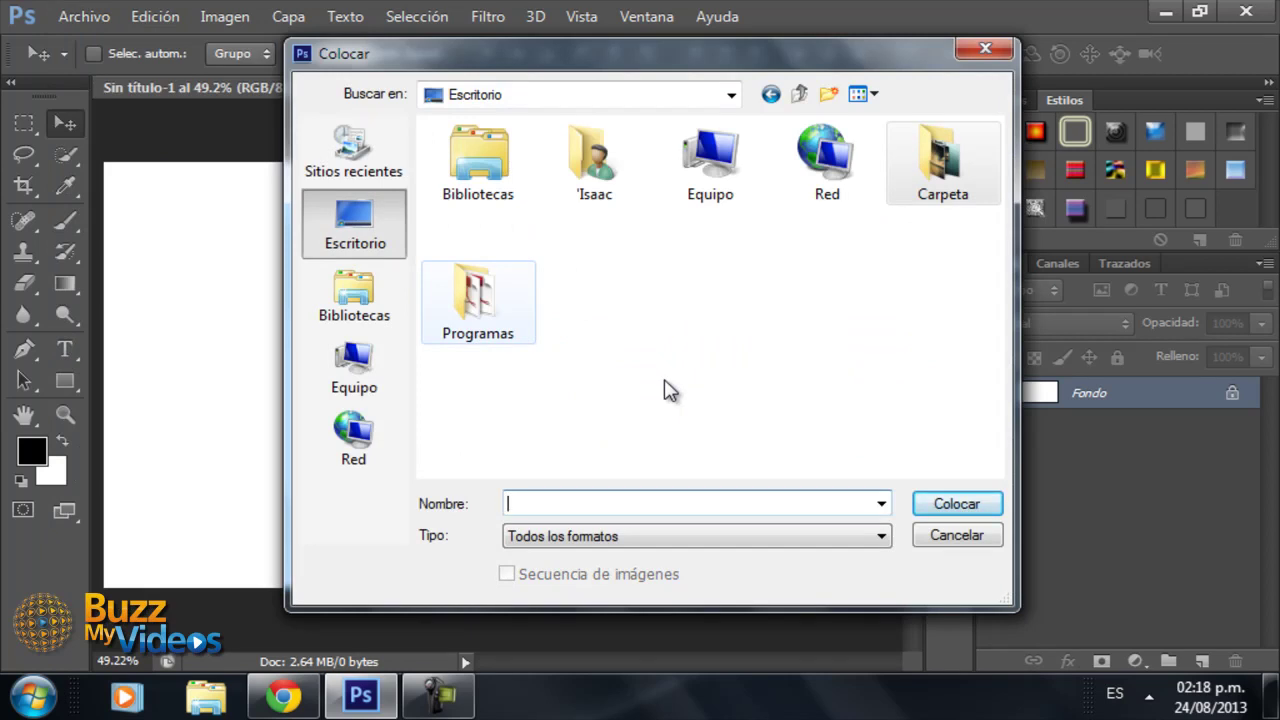
key("Down")
key("Return")
key("Down")
key("Left")
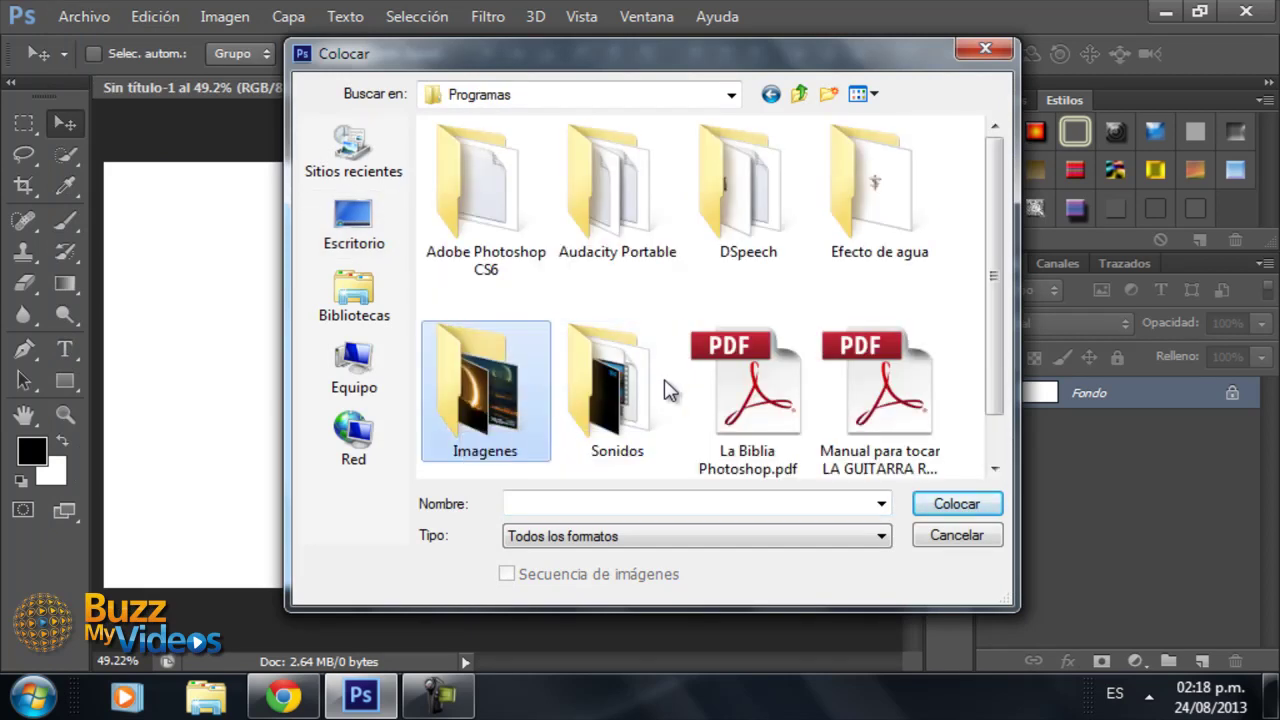
key("Return")
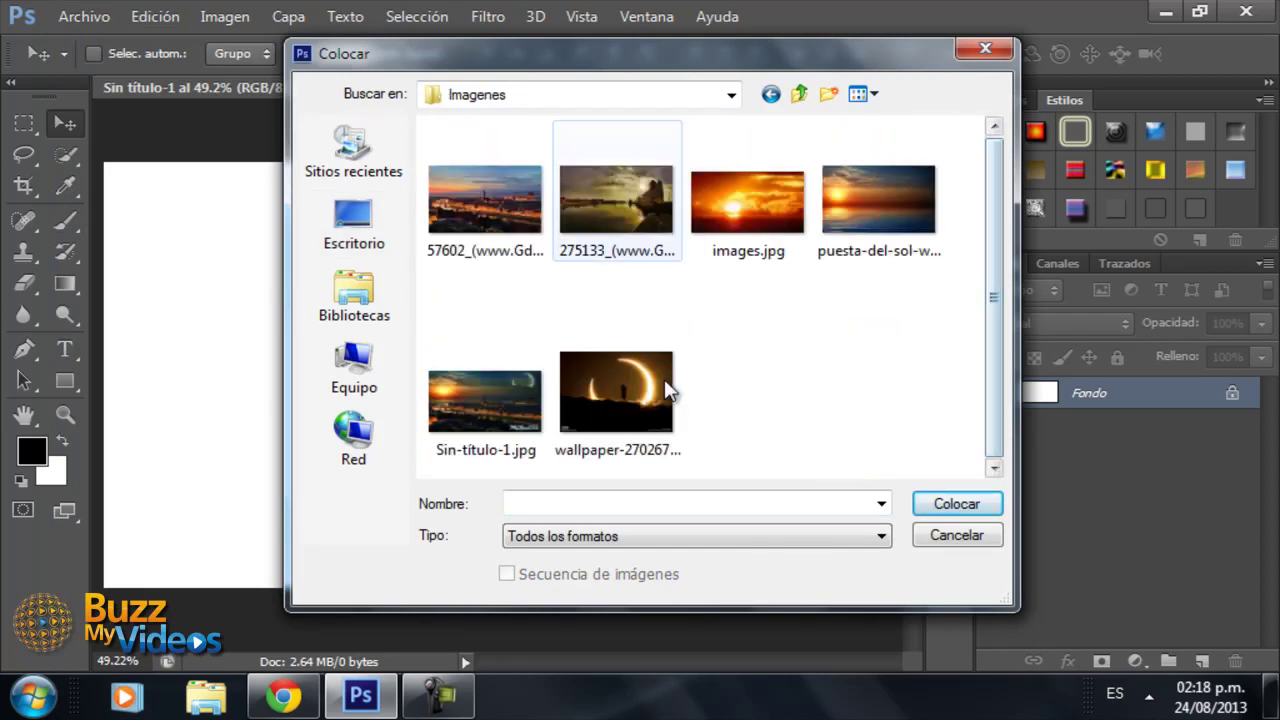
key("Left")
key("ctrl+Down")
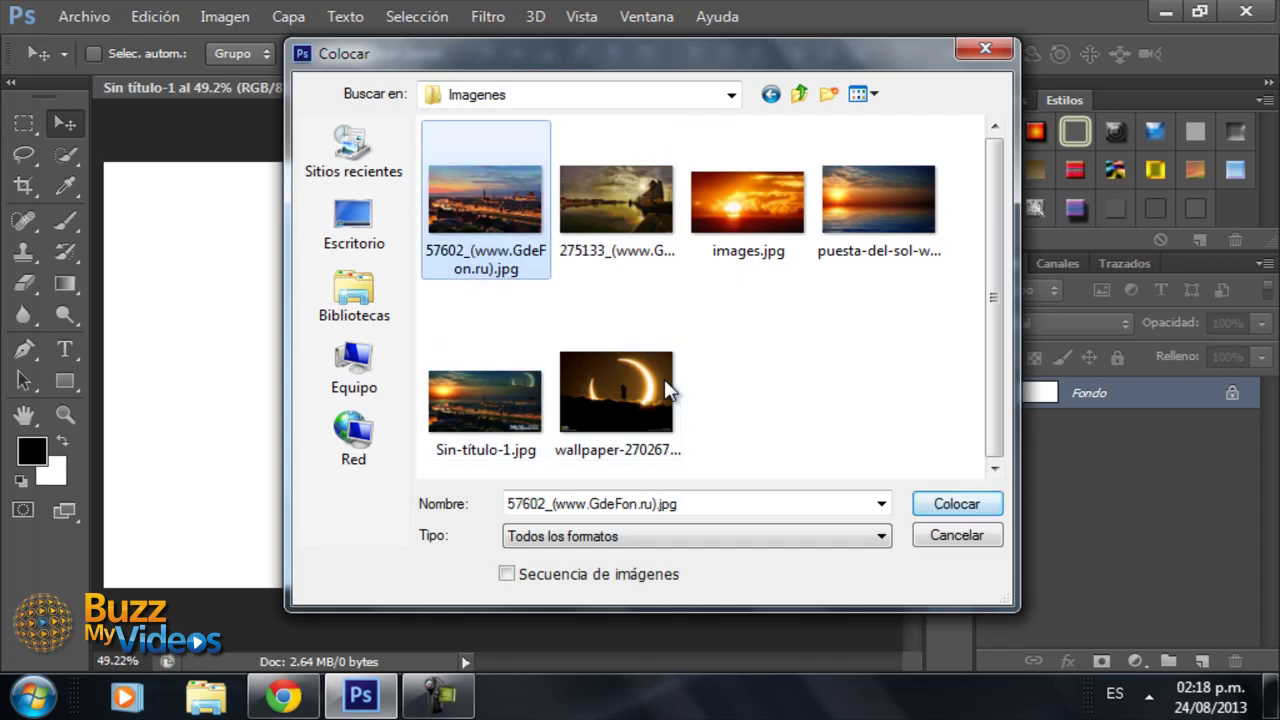
double_click(666, 390)
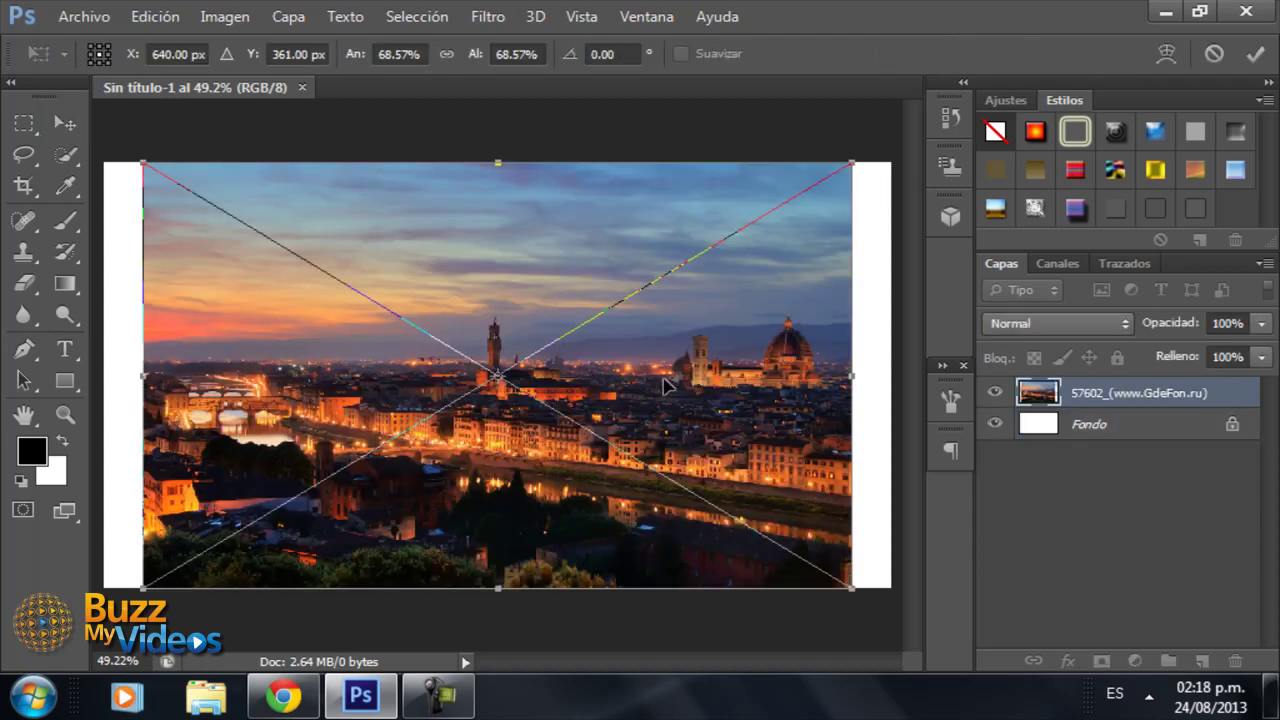
Step: Stretch the city photo to the full canvas width, lower its top edge, and commit at 76.19% × 59.71%
left_click_drag(143, 375, 104, 375)
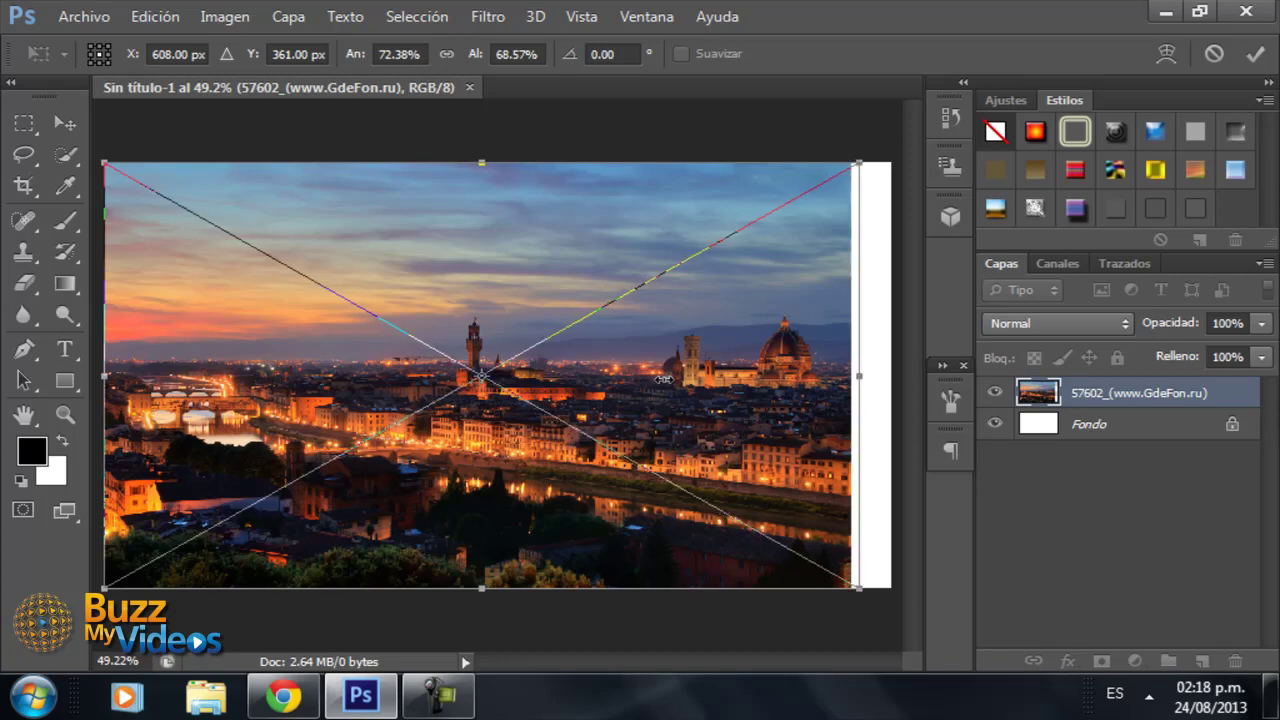
left_click_drag(851, 375, 891, 375)
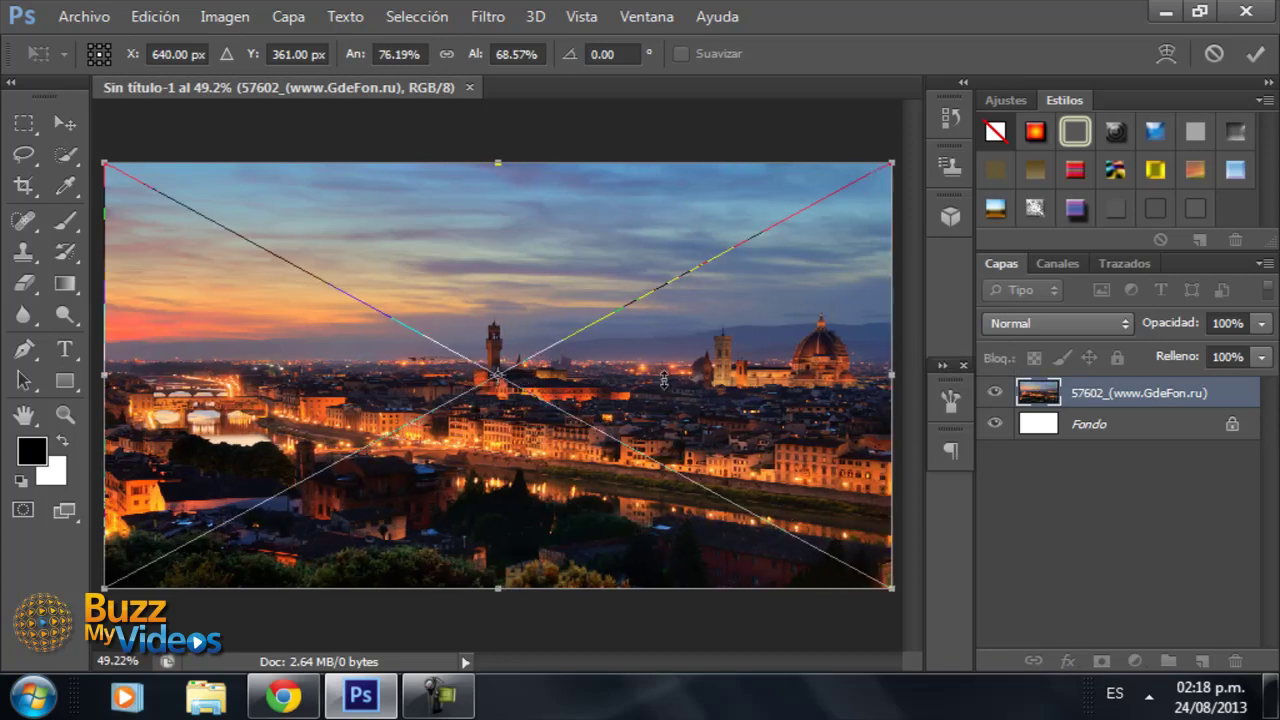
left_click_drag(498, 162, 498, 214)
left_click_drag(664, 378, 664, 381)
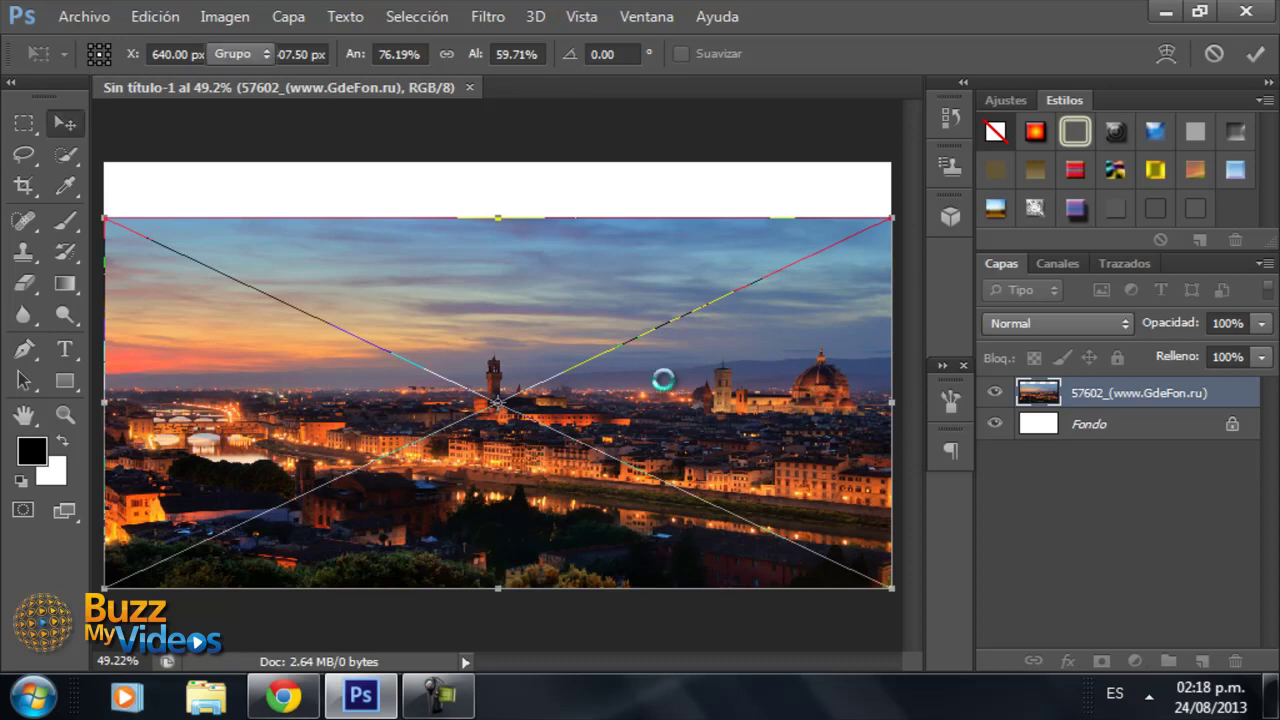
key("Return")
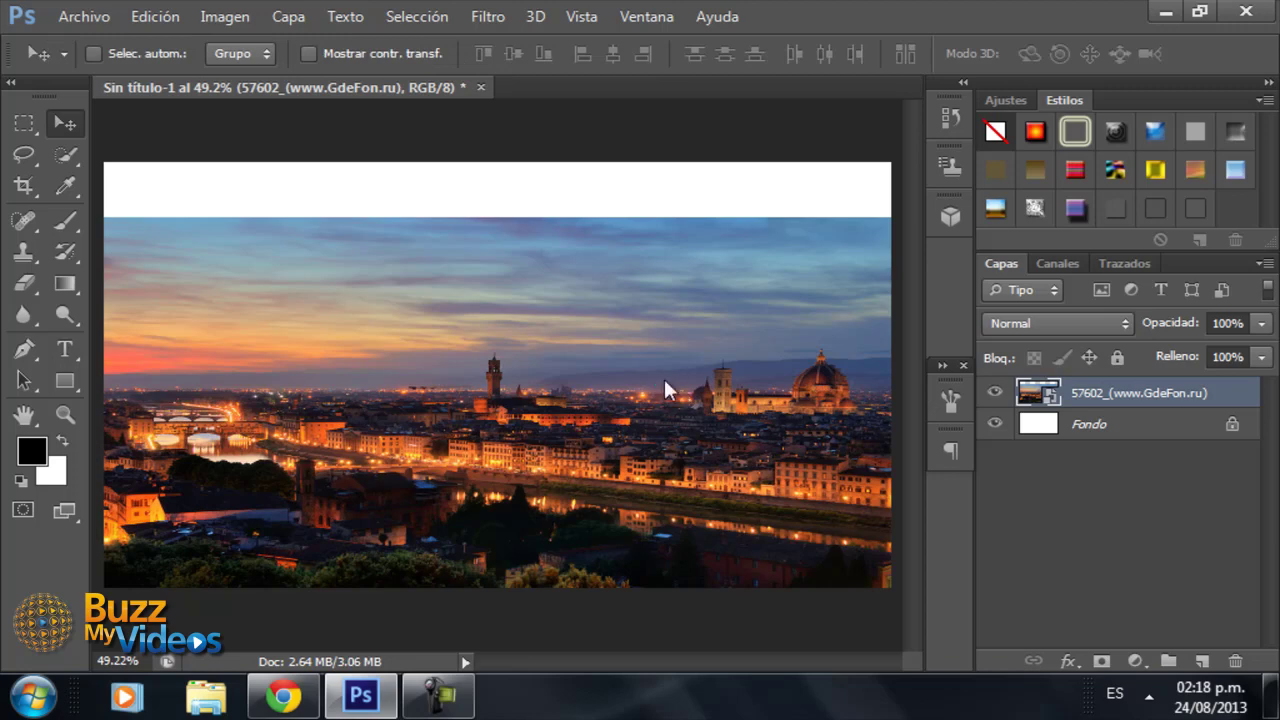
key("ctrl+o")
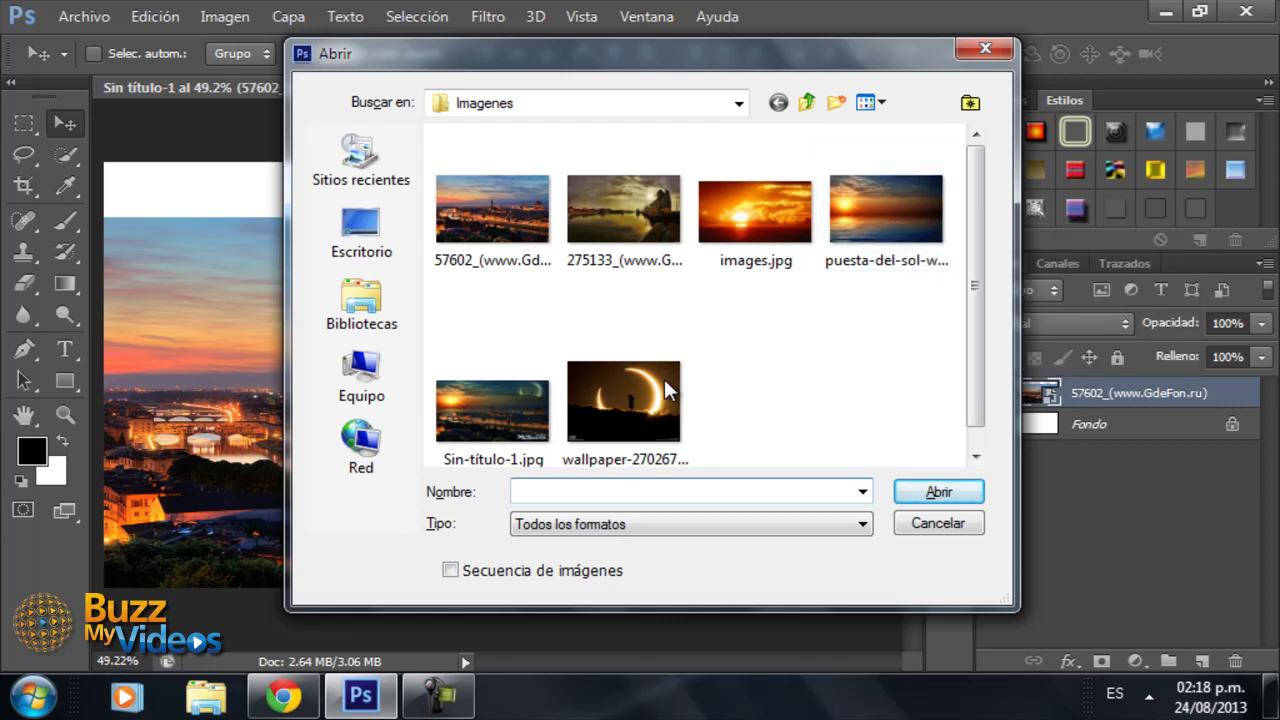
Step: Open puesta-del-sol-wallpapers_29726_2560x1600.jpg from the Imagenes folder
left_click(886, 208)
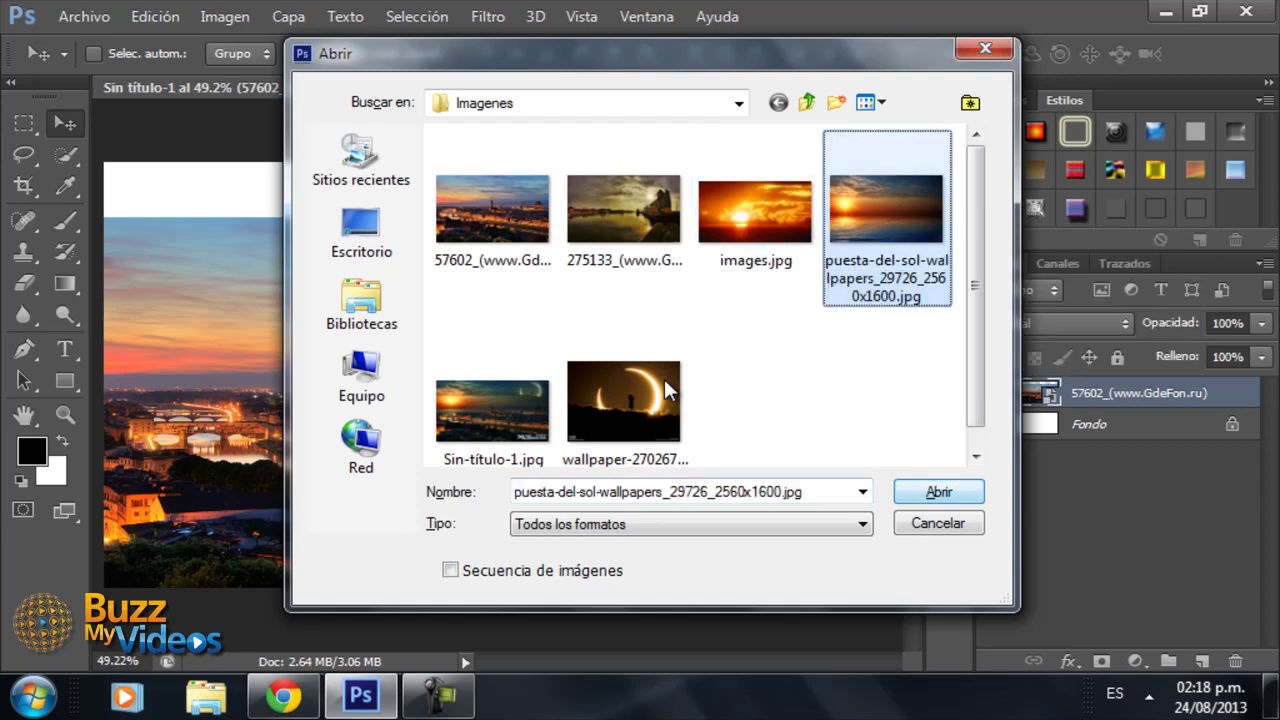
left_click(938, 491)
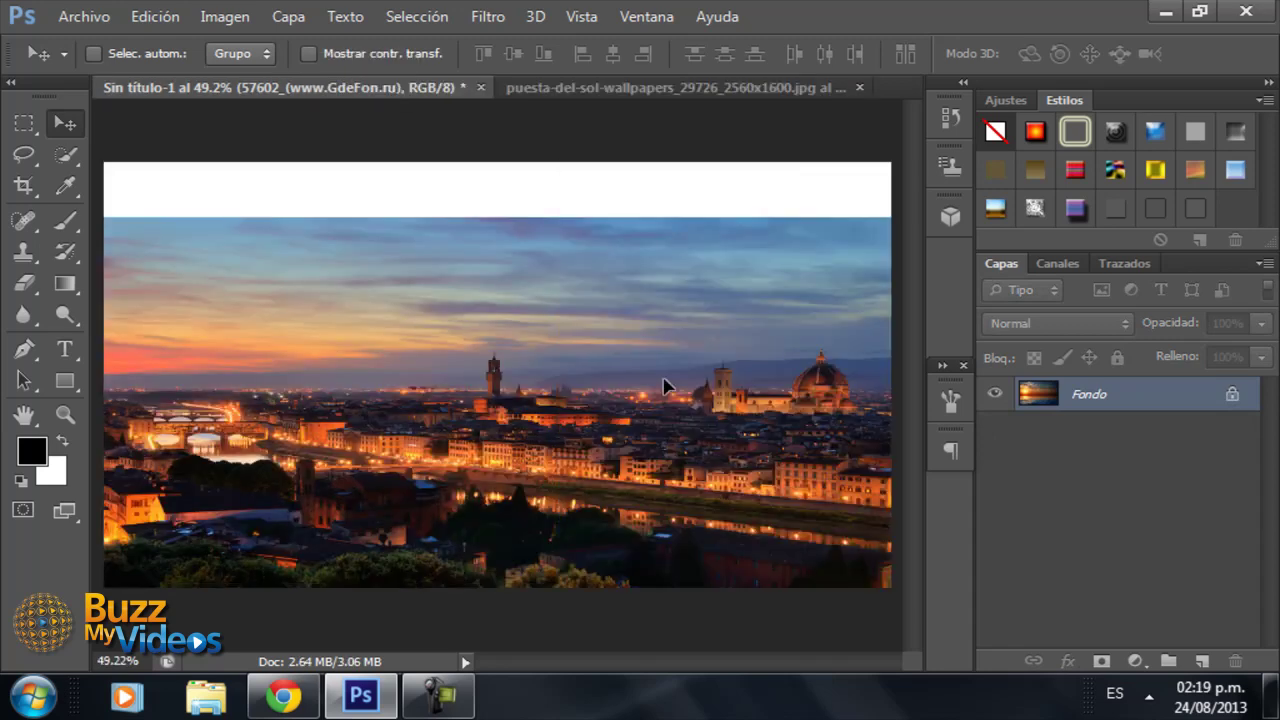
Step: Copy the sunset into Sin título-1 as Capa 1, scaled to 50% × 35.88% over the sky
left_click_drag(668, 386, 664, 380)
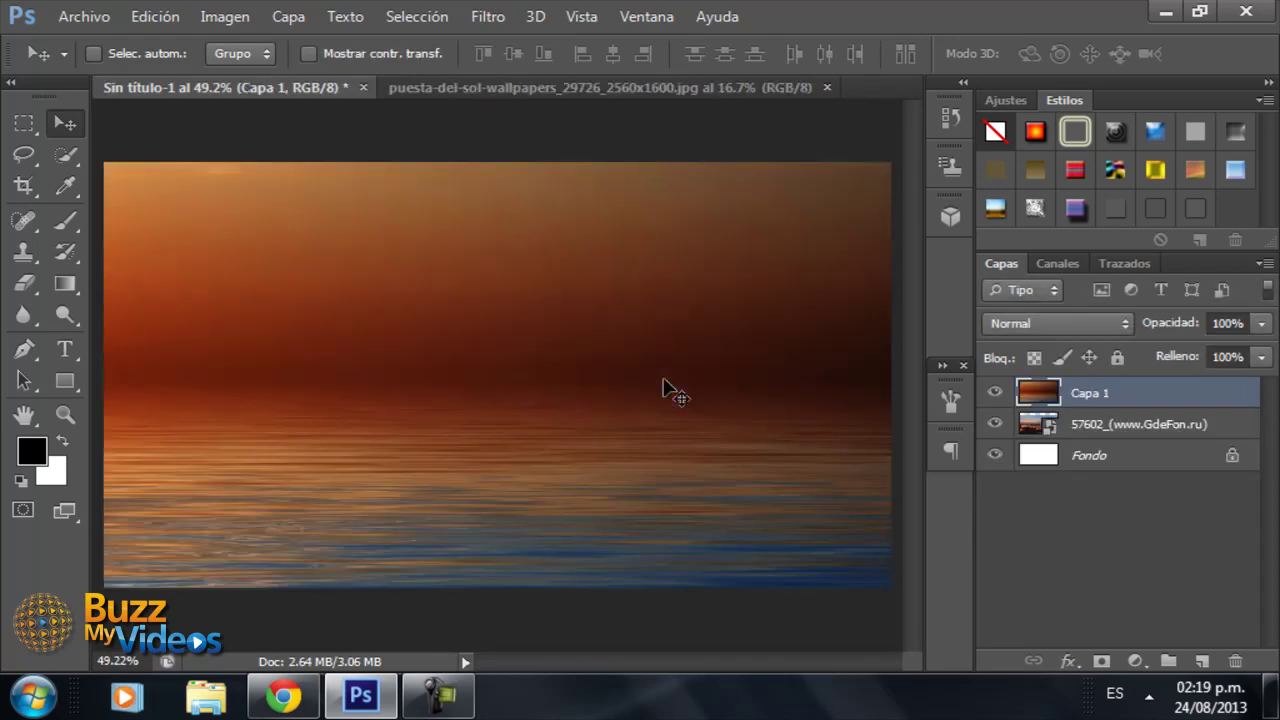
key("ctrl+t")
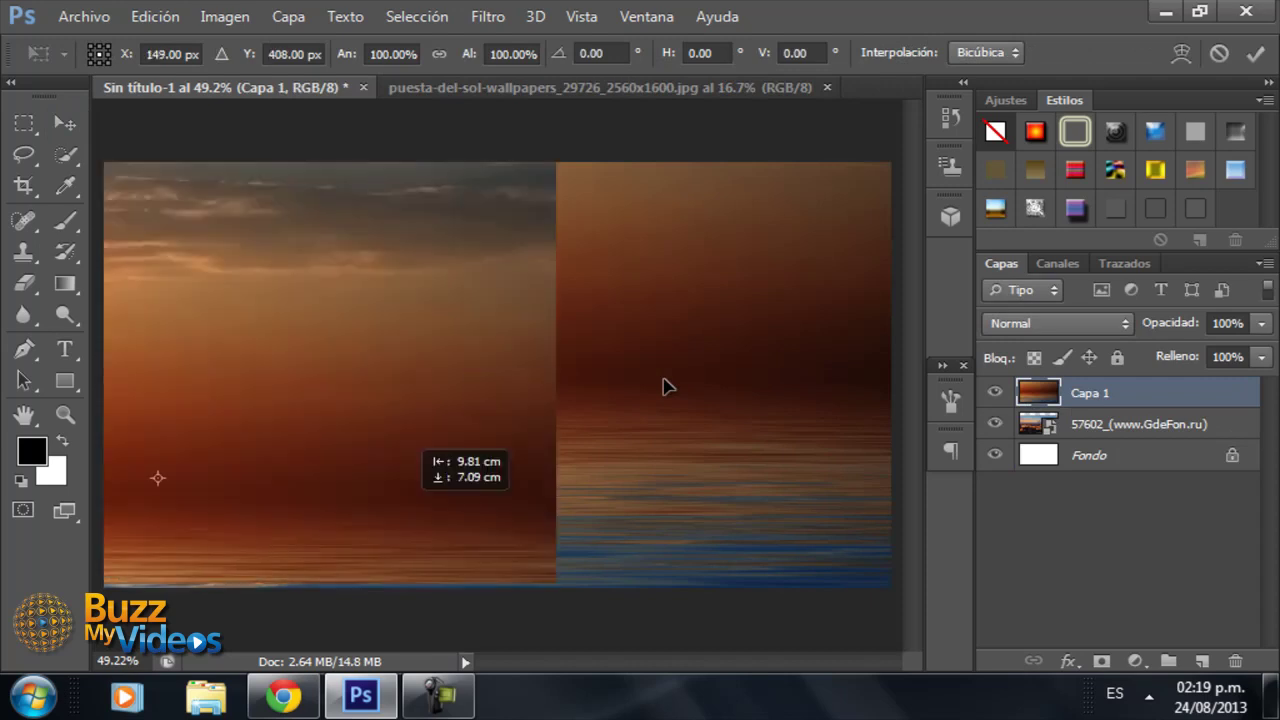
left_click_drag(668, 386, 668, 387)
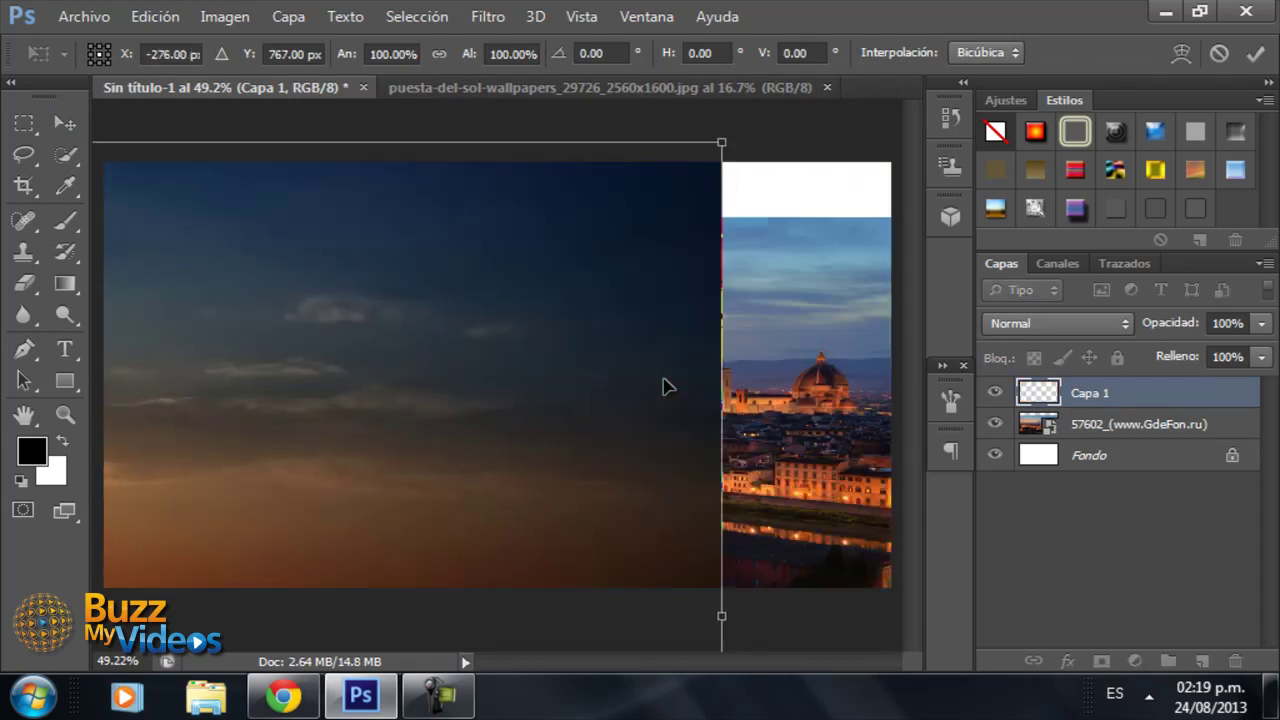
left_click_drag(722, 143, 410, 452)
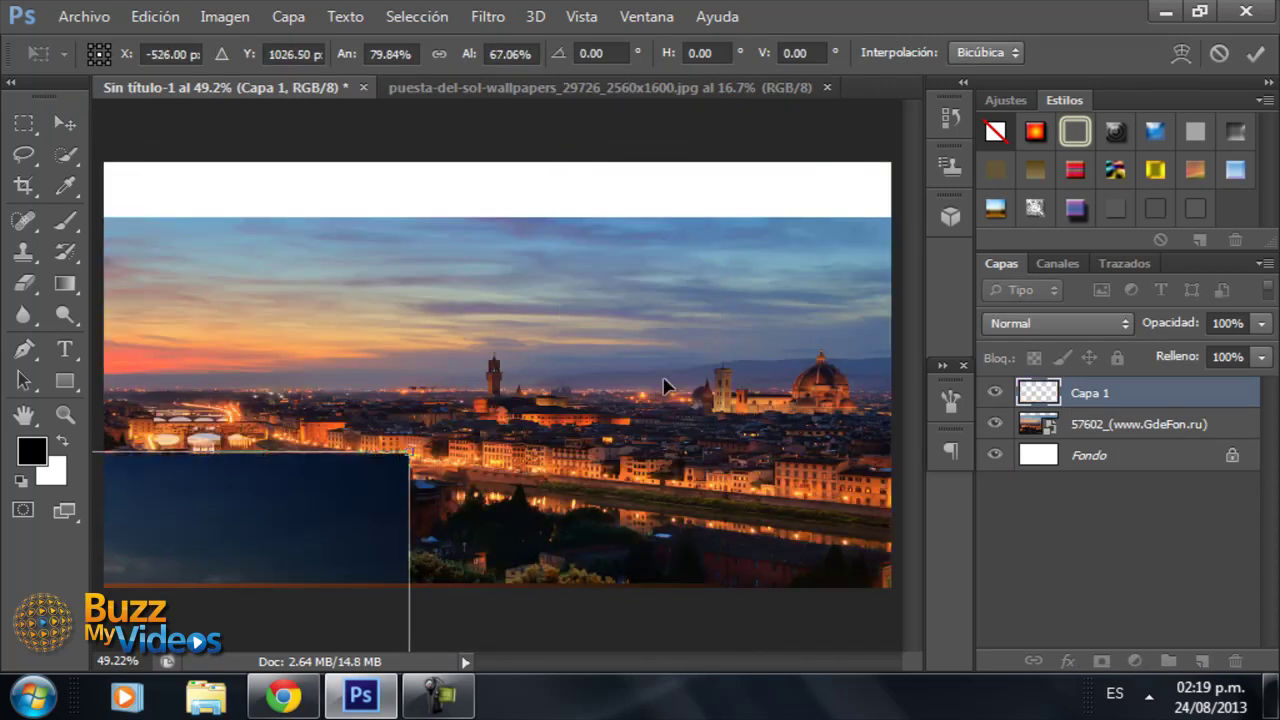
left_click_drag(663, 385, 663, 379)
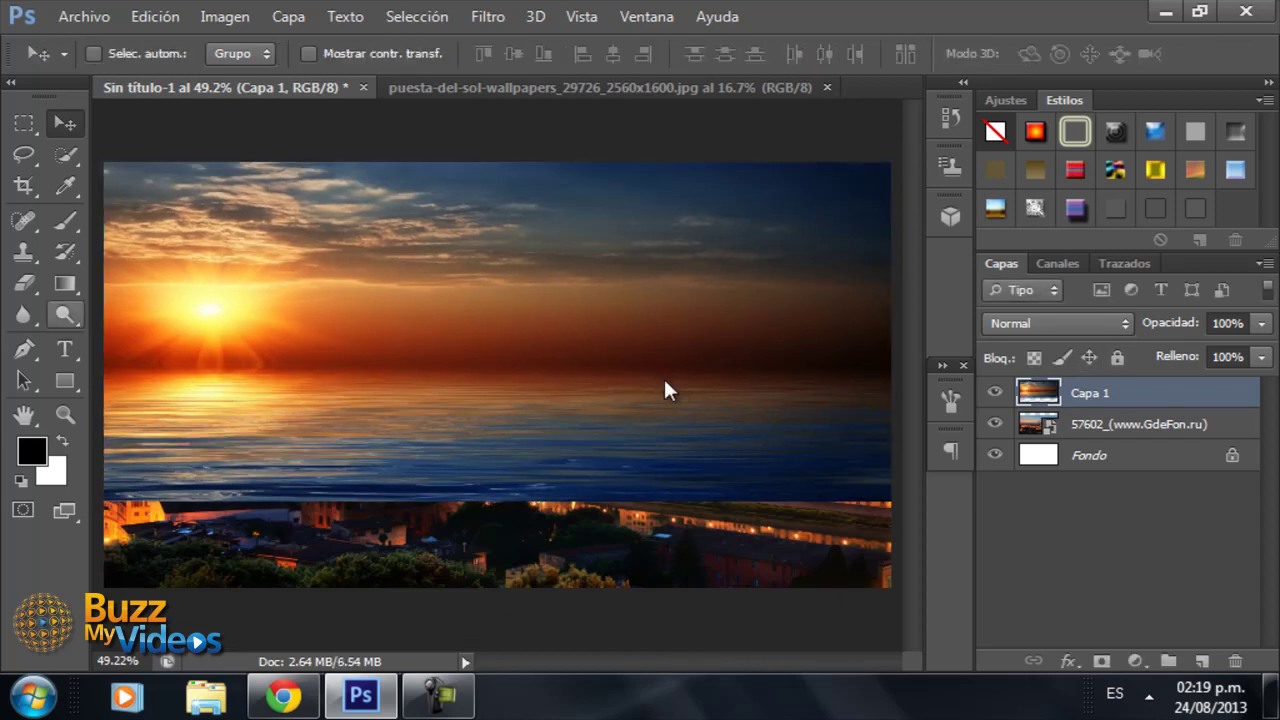
left_click(1058, 323)
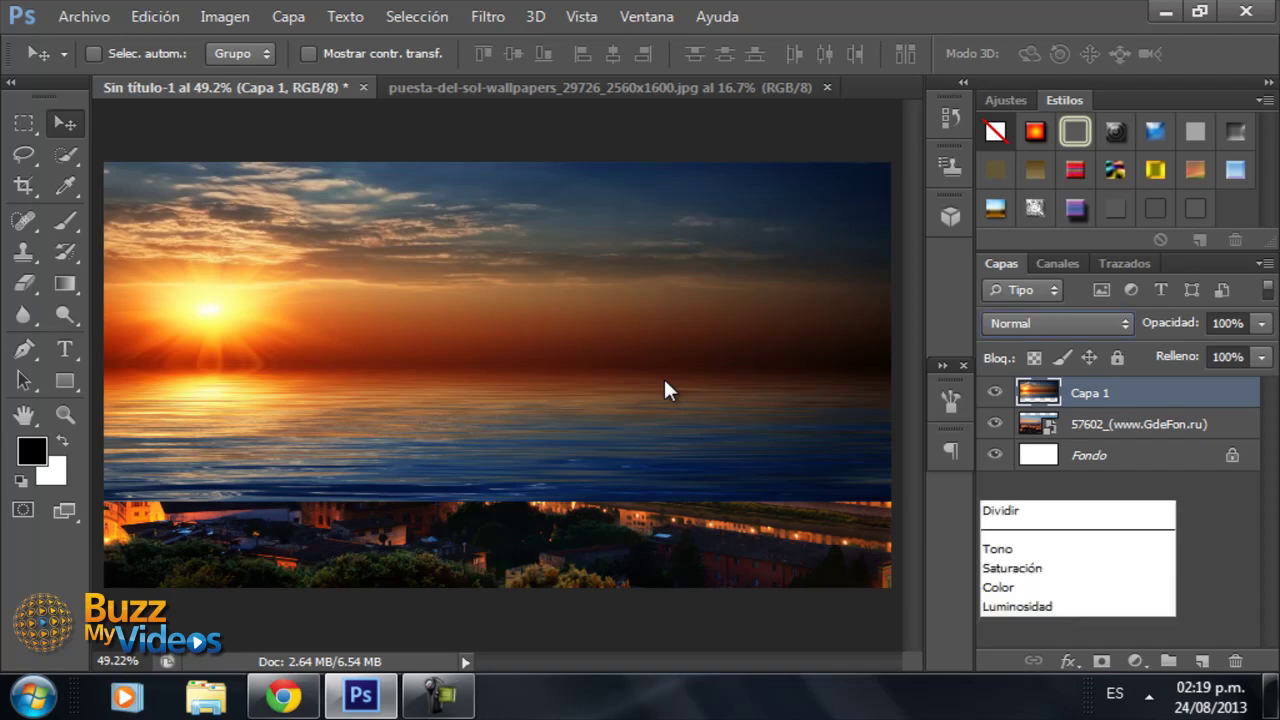
key("Return")
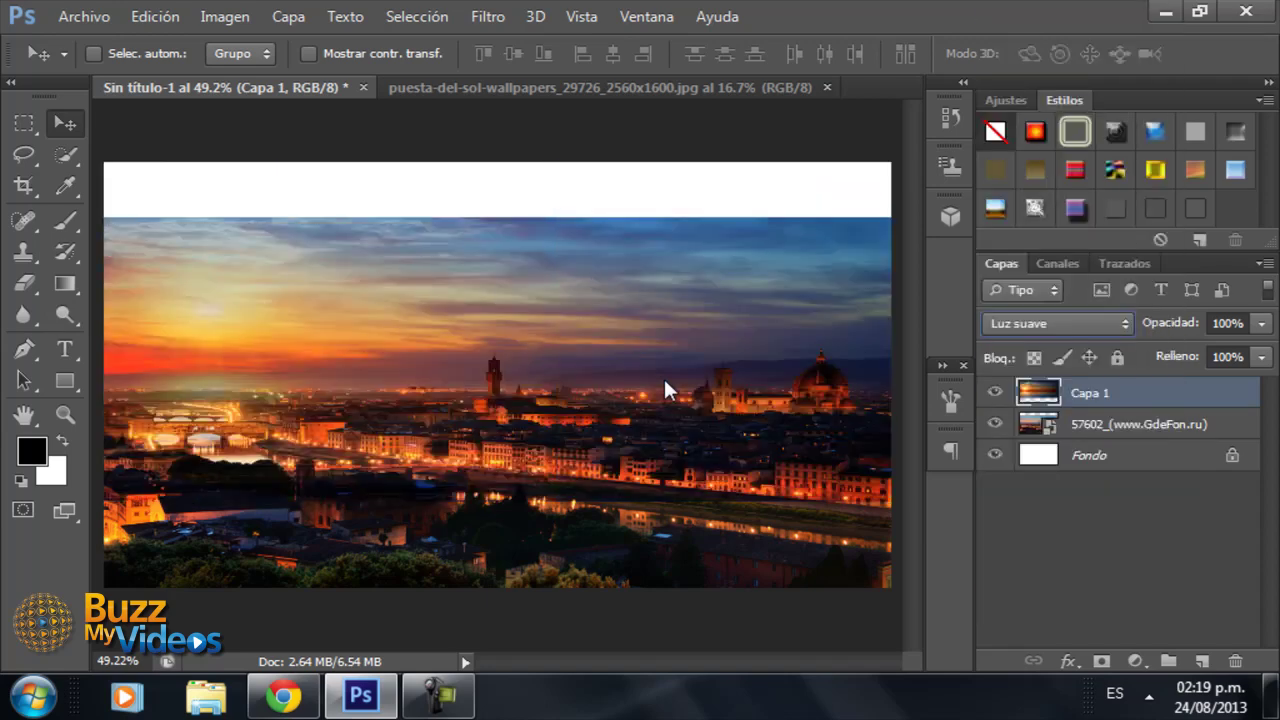
key("alt+e")
key("Down")
key("Down")
key("Down")
key("Down")
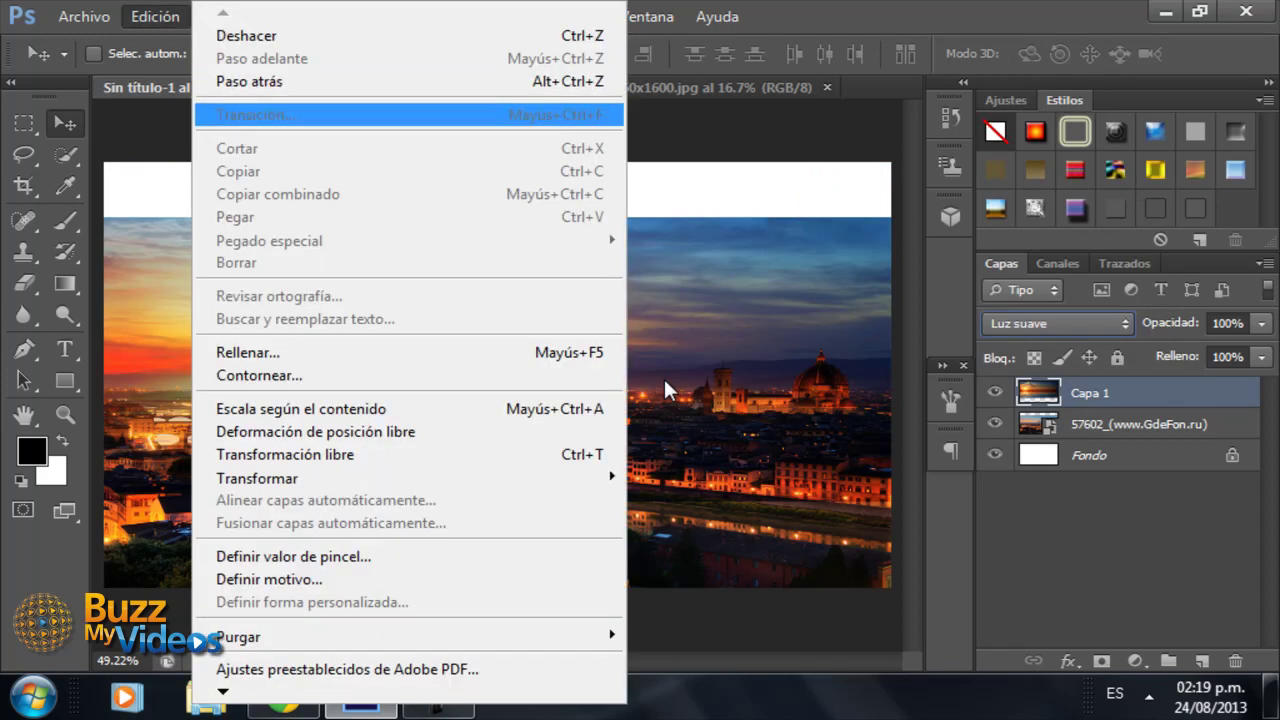
key("Up")
key("Return")
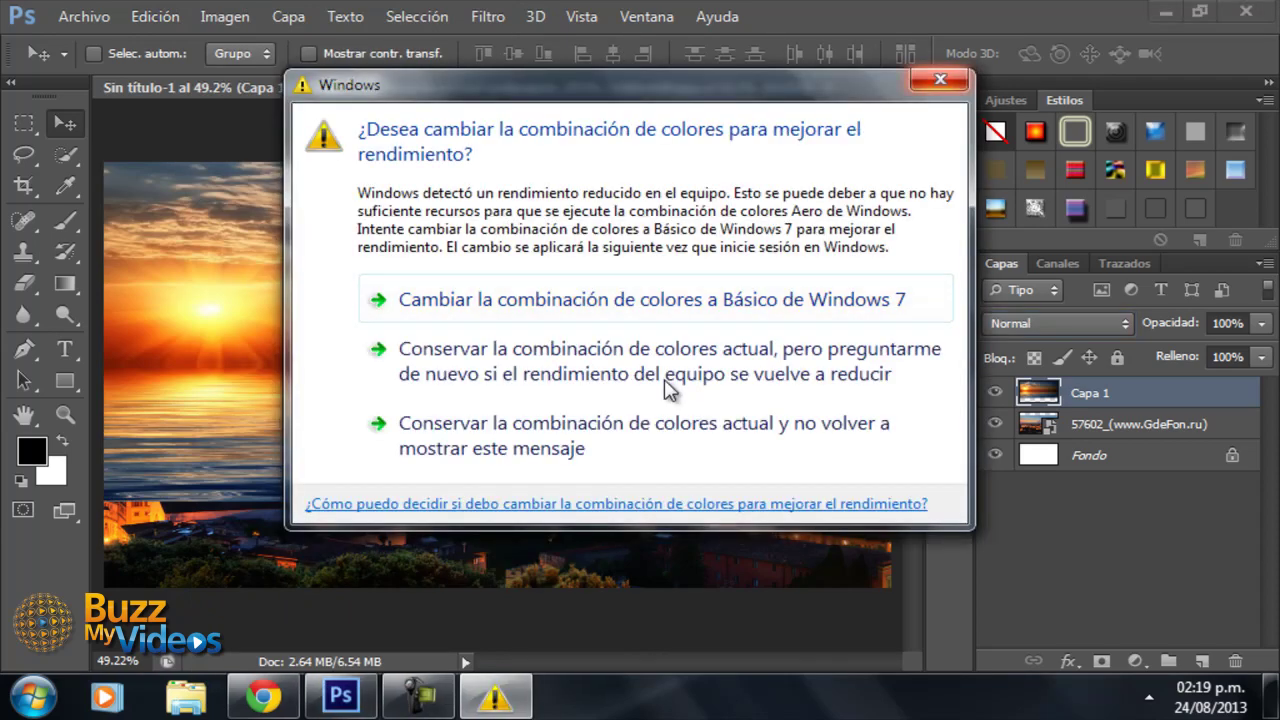
left_click(666, 386)
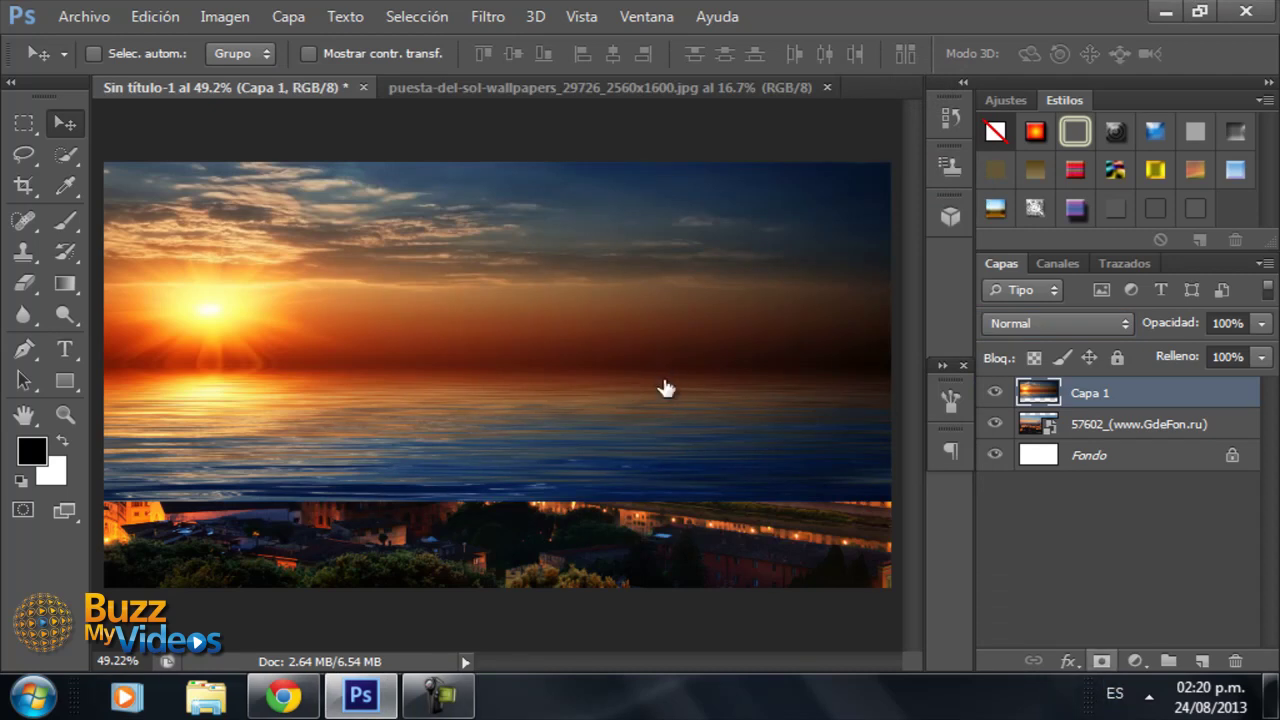
Step: Add a white layer mask to Capa 1 and pick the foreground-to-transparent gradient preset
left_click(1101, 661)
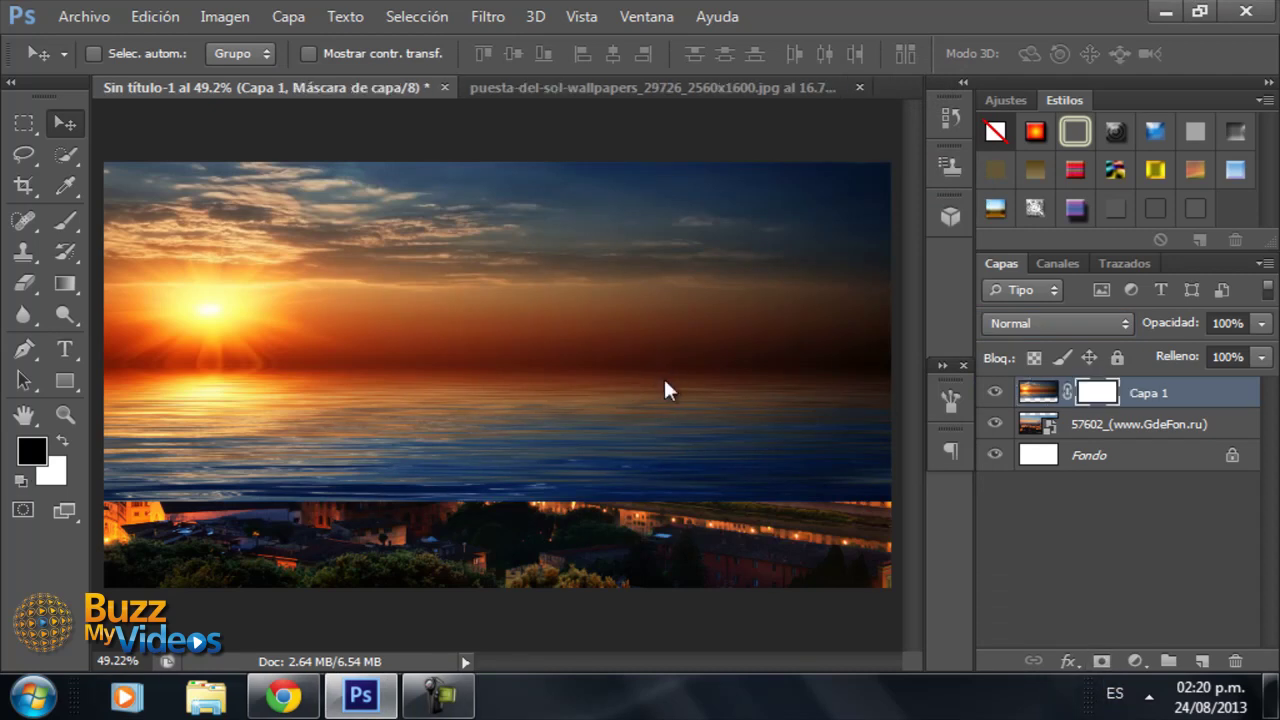
key("g")
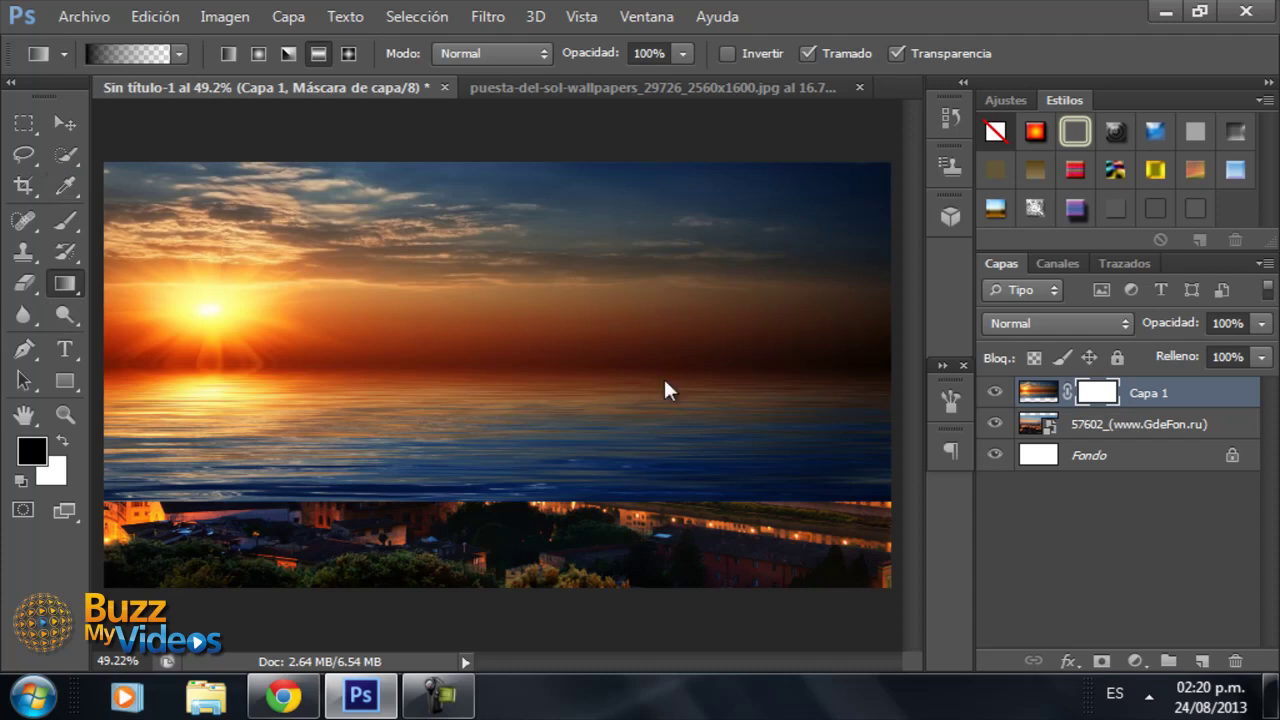
left_click(130, 53)
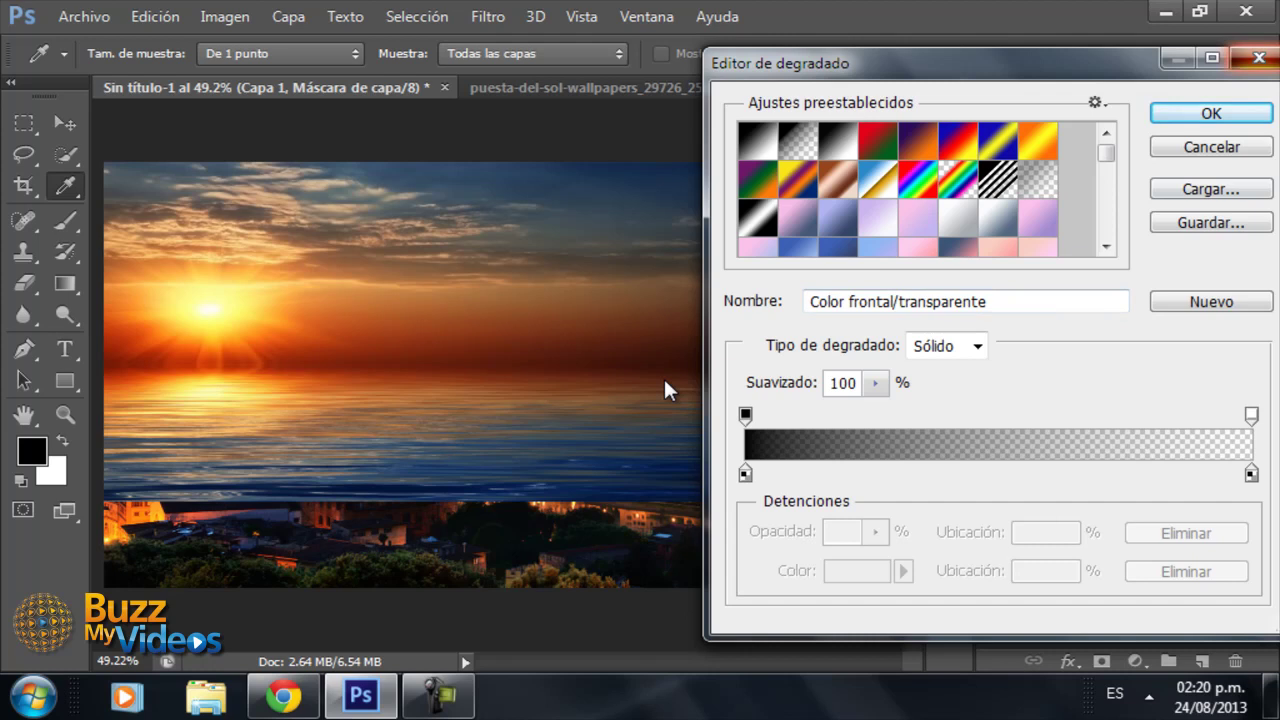
key("Return")
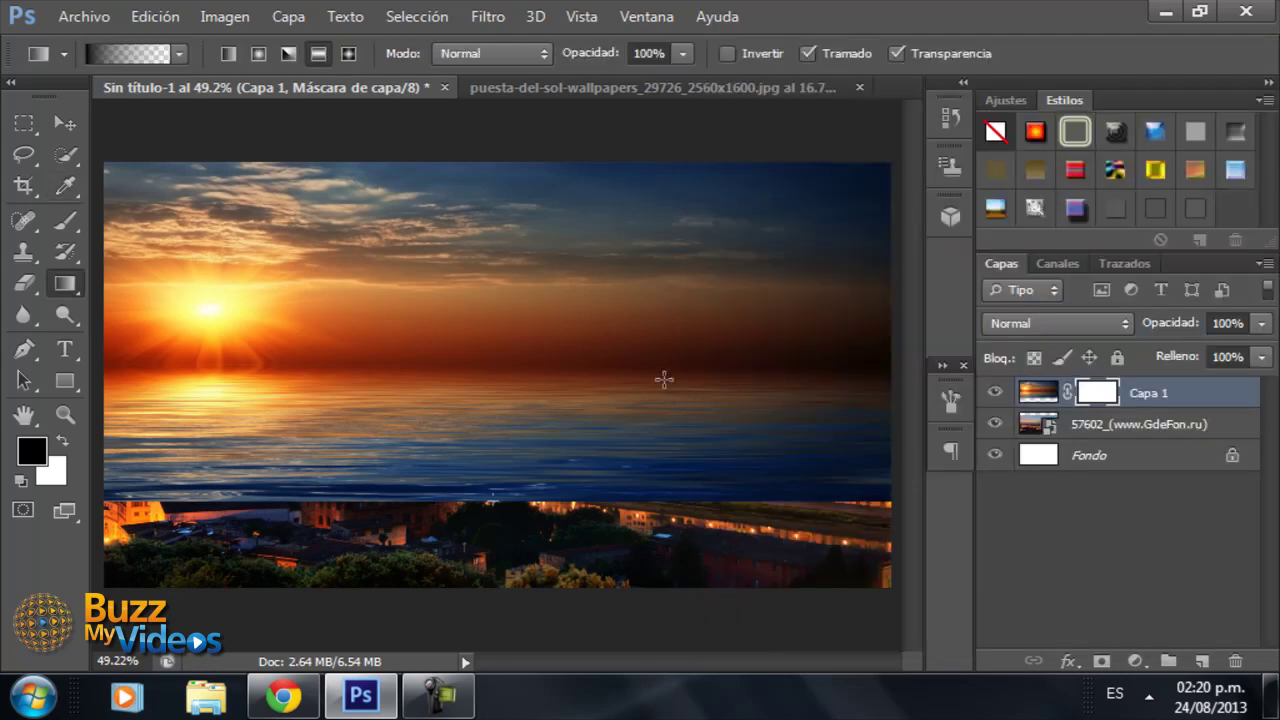
Step: Draw linear gradients on Capa 1's mask over the horizon, then hide Capa 1 to compare
left_click_drag(494, 470, 494, 373)
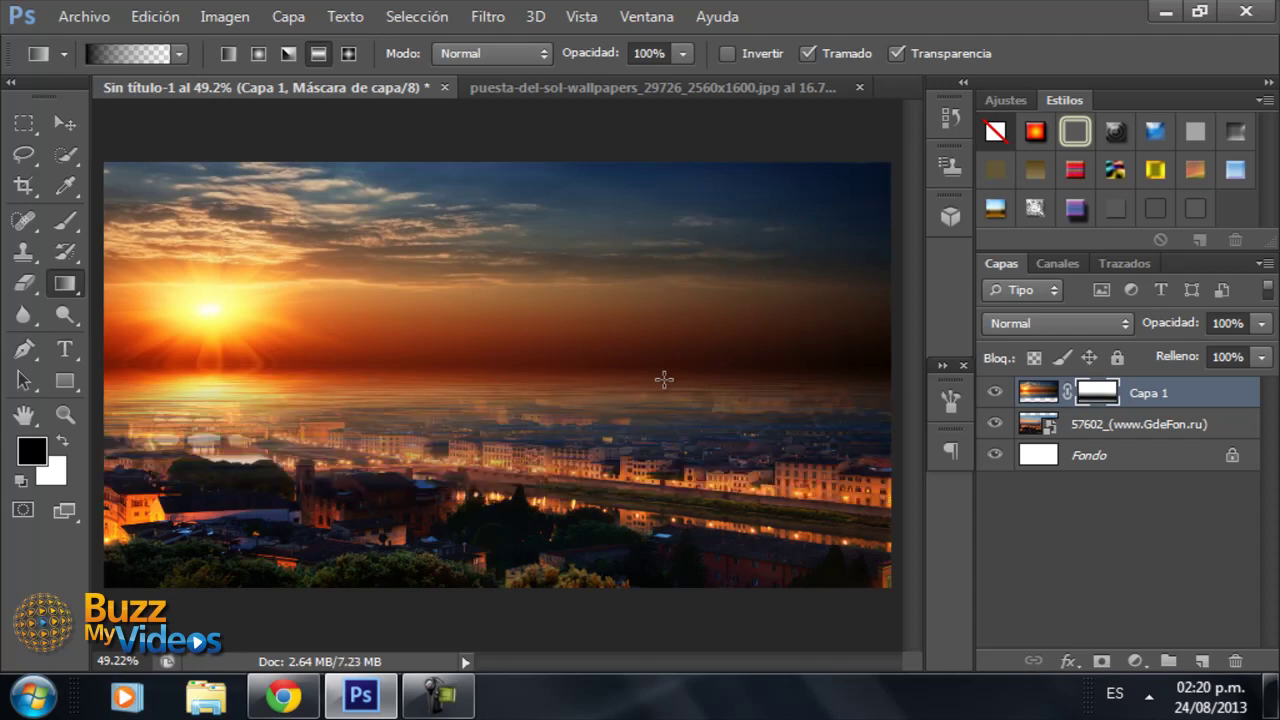
left_click_drag(480, 425, 482, 371)
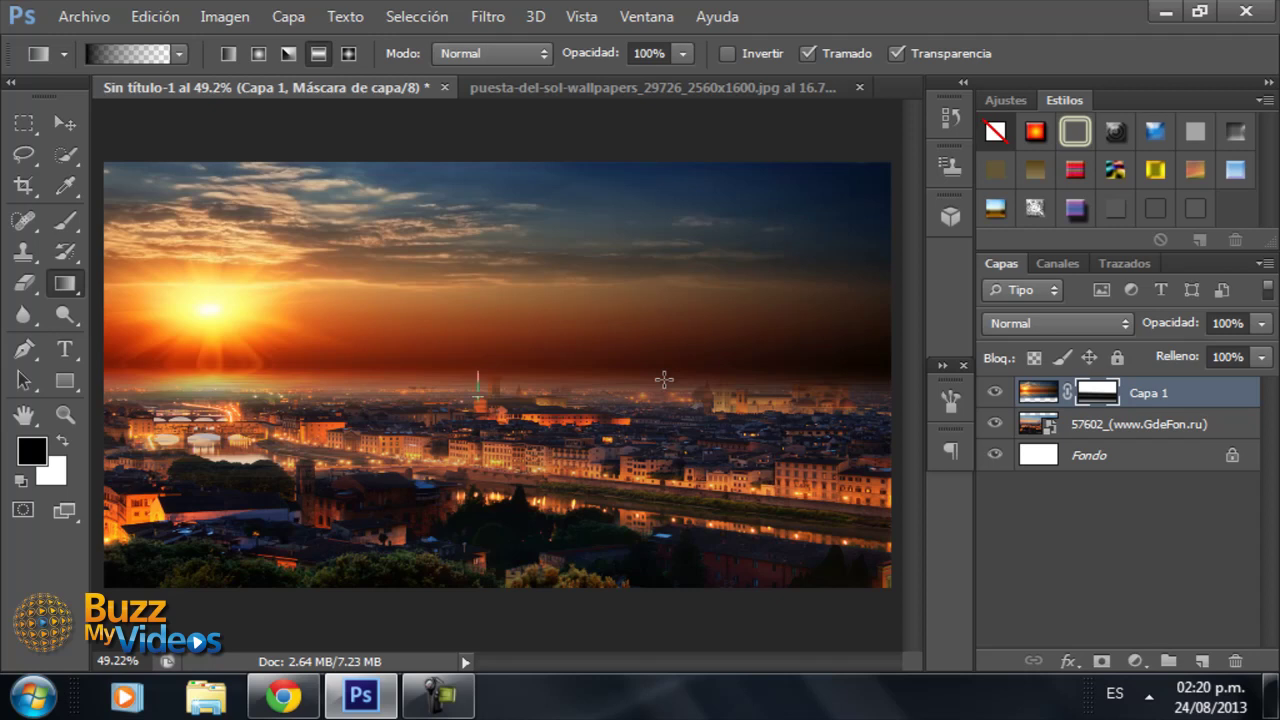
left_click_drag(478, 392, 478, 366)
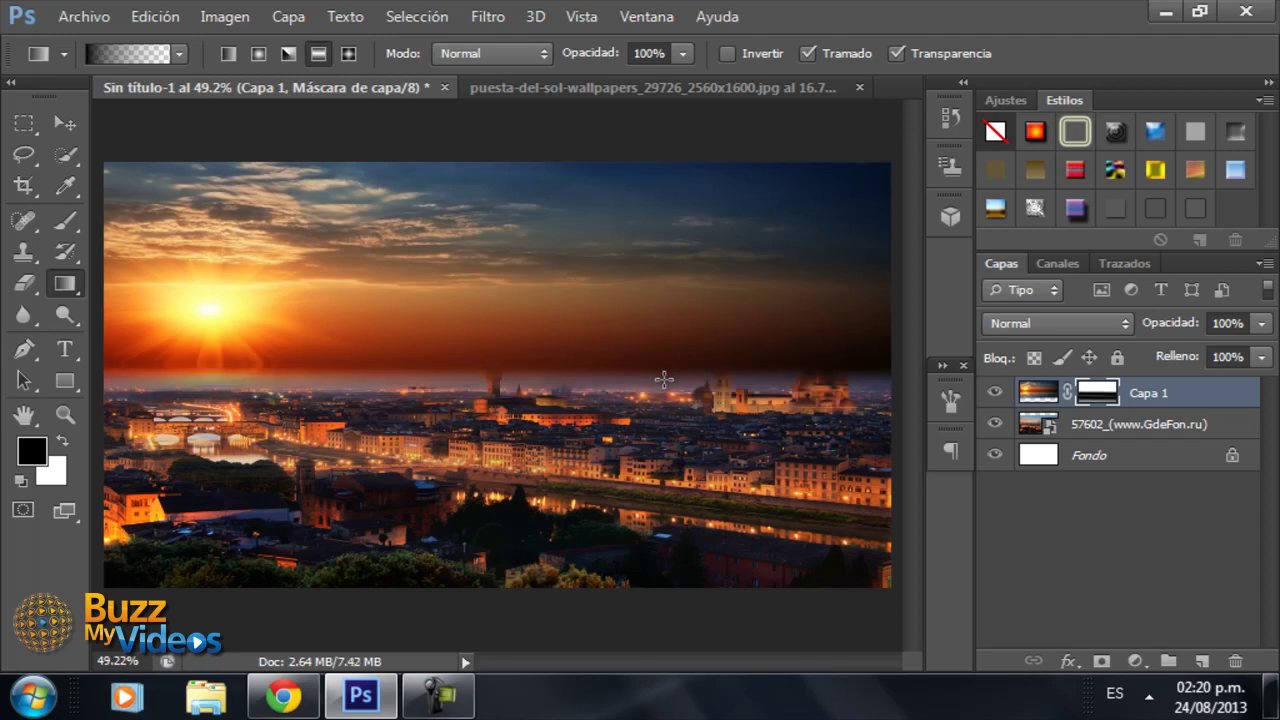
left_click_drag(664, 379, 666, 390)
key("v")
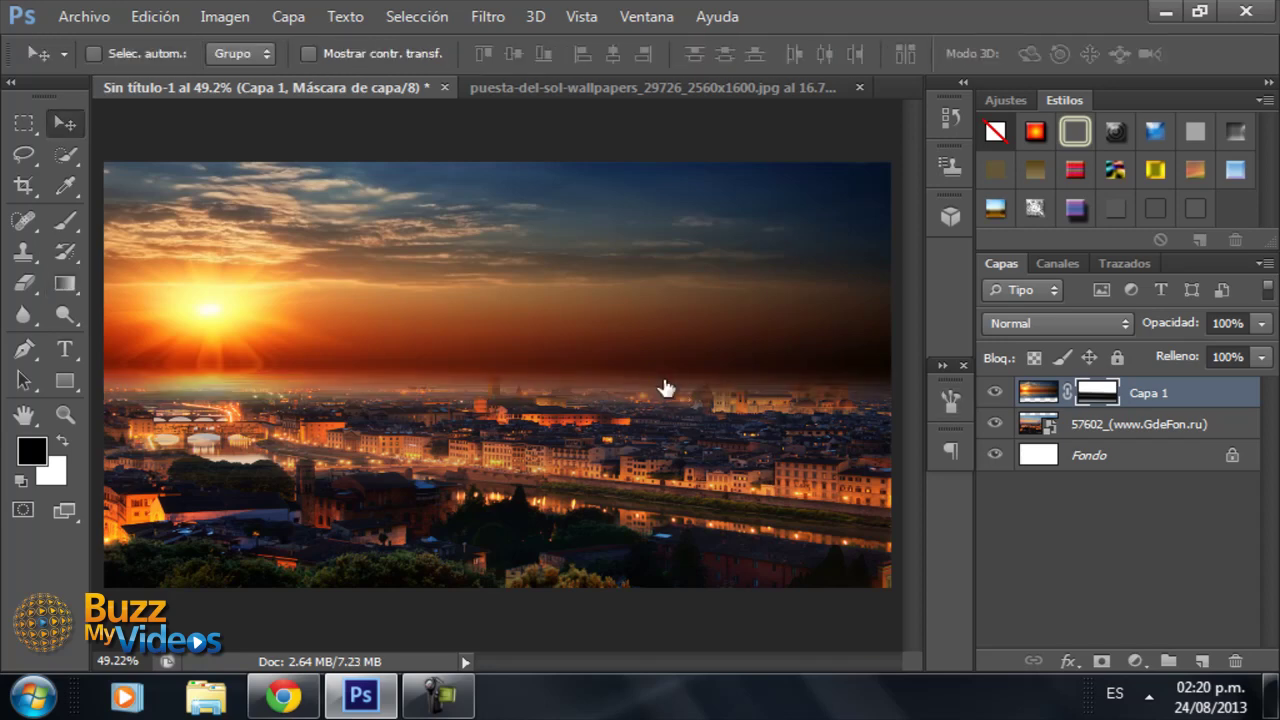
key("ctrl+comma")
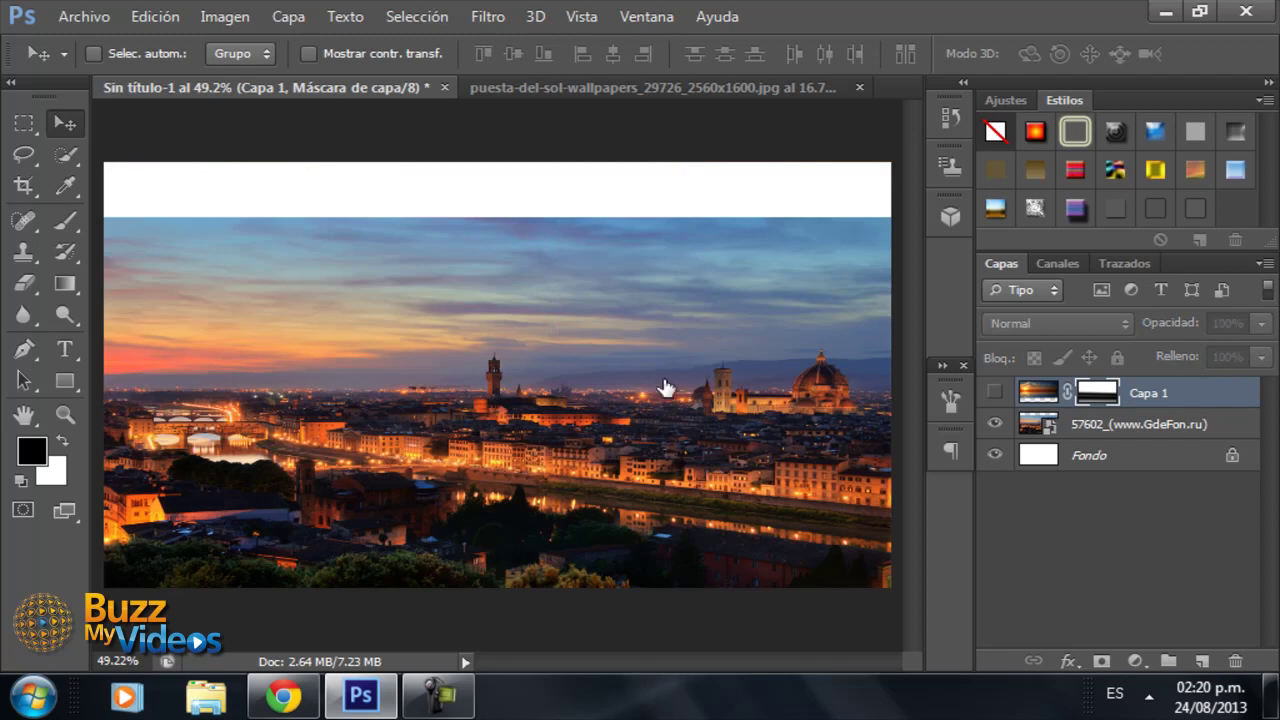
Step: Show Capa 1 again and erase its mask at 15% opacity to reveal the Duomo and tower
key("ctrl+comma")
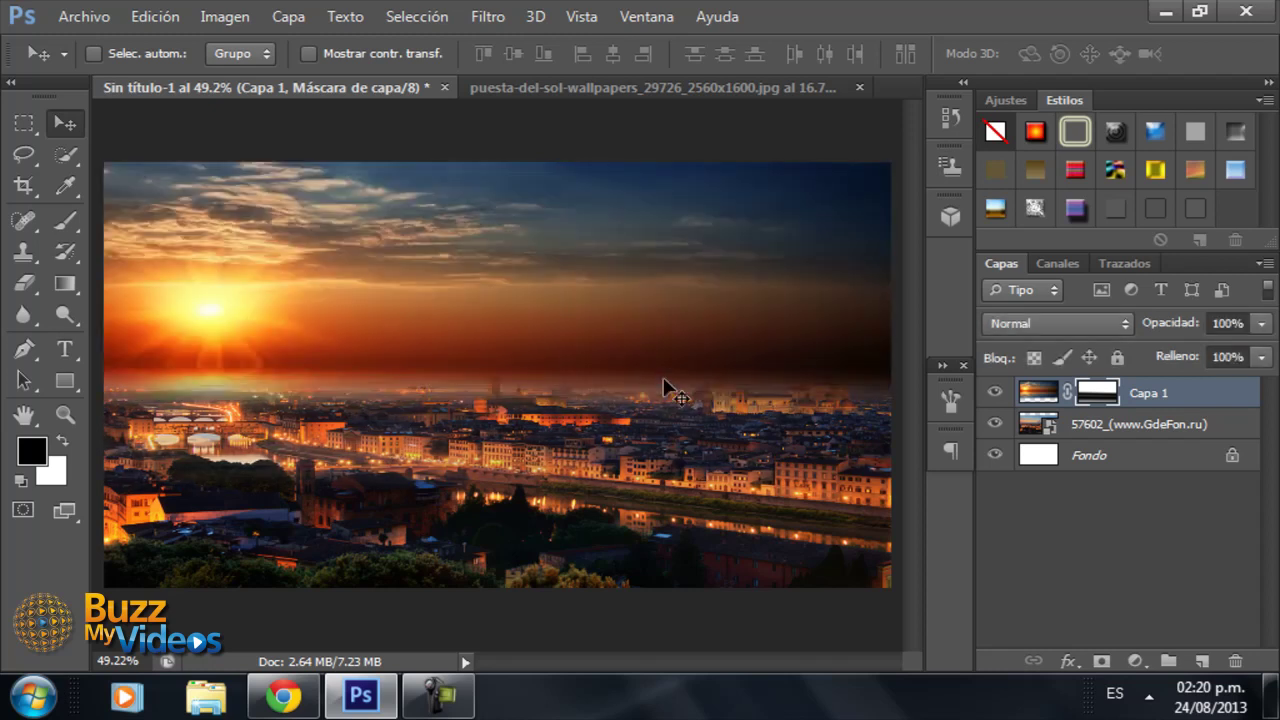
key("e")
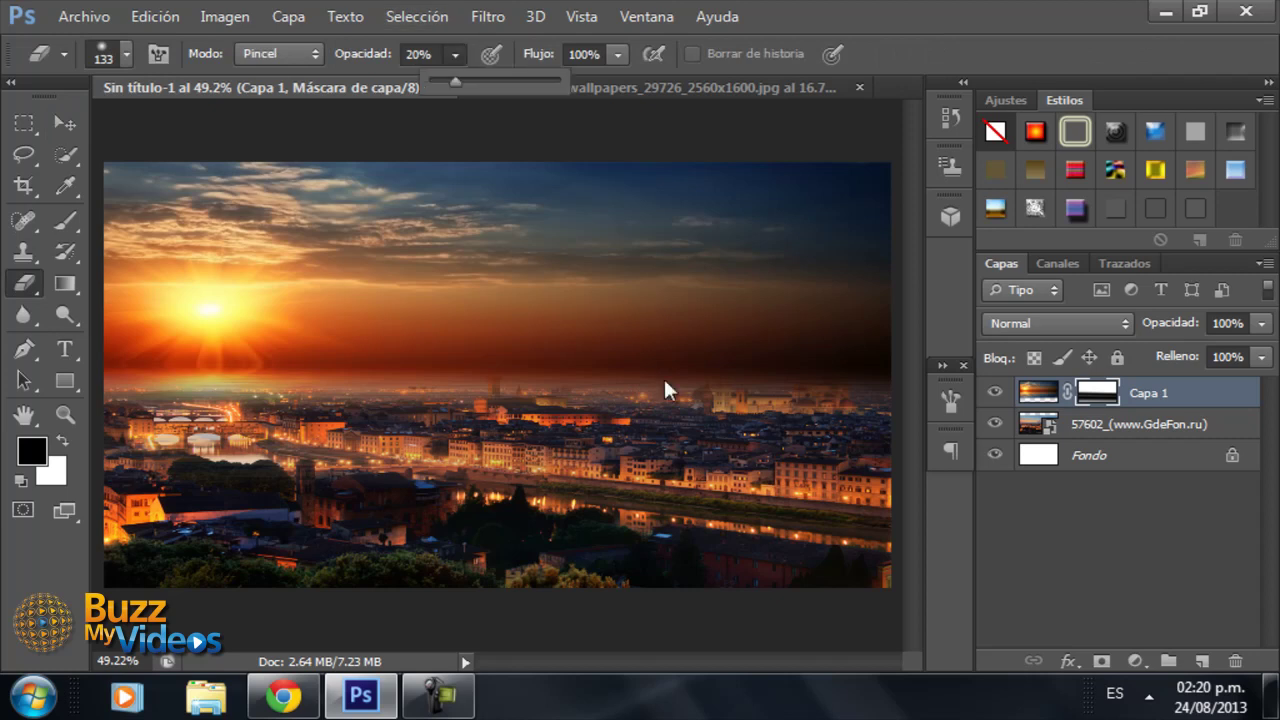
key("1")
key("Up")
key("Up")
key("Up")
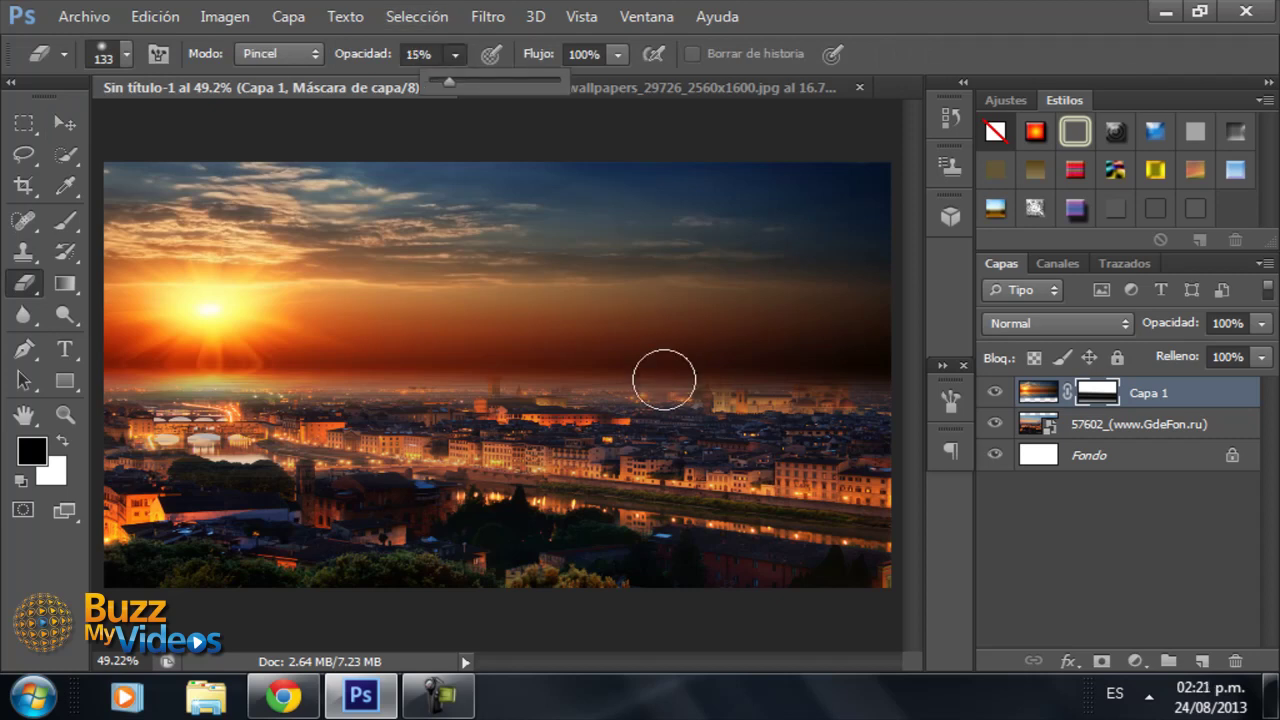
key("Return")
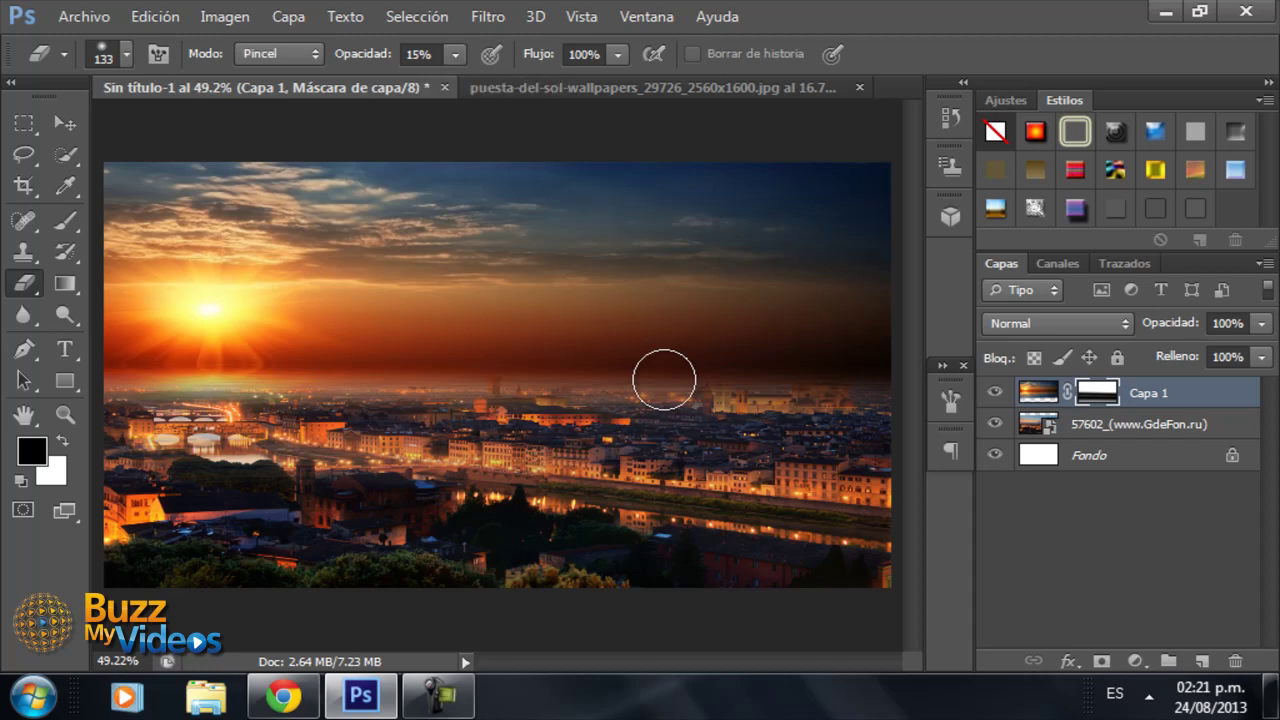
left_click(664, 379)
key("ctrl+2")
key("v")
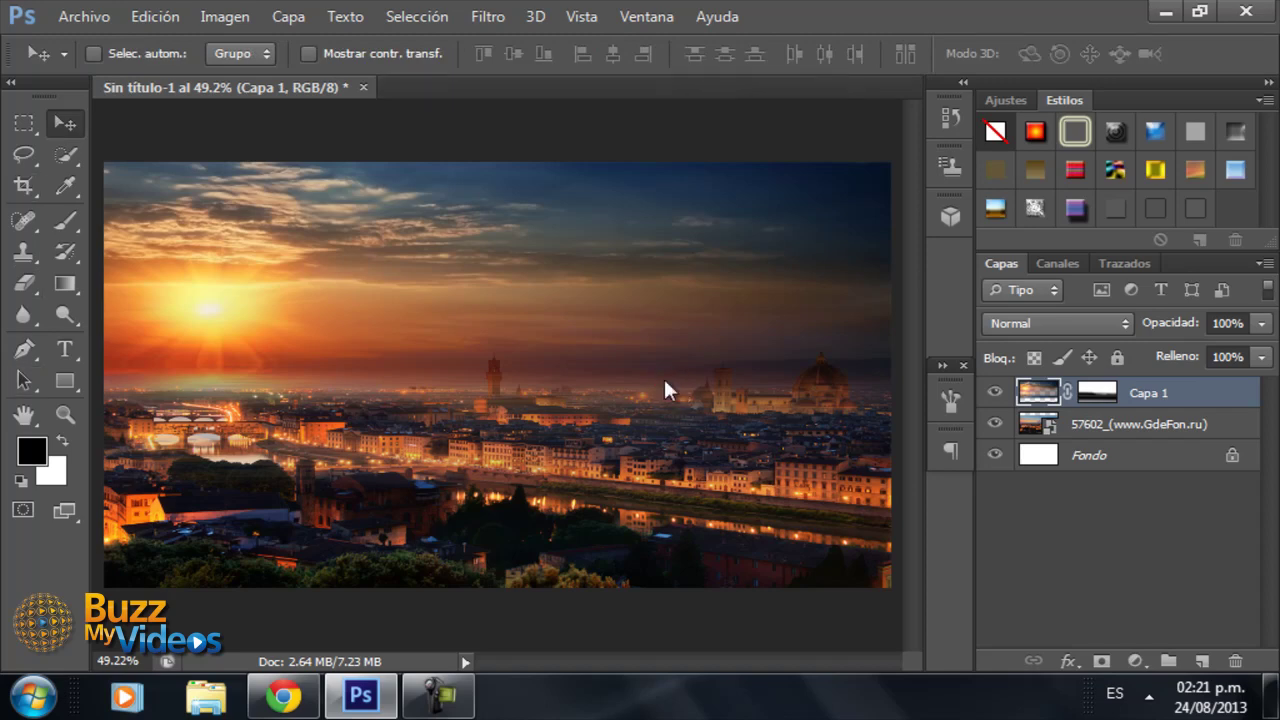
Step: Open wallpaper-2702670.jpg and copy it into the composite as Capa 2
key("ctrl+o")
left_click(667, 390)
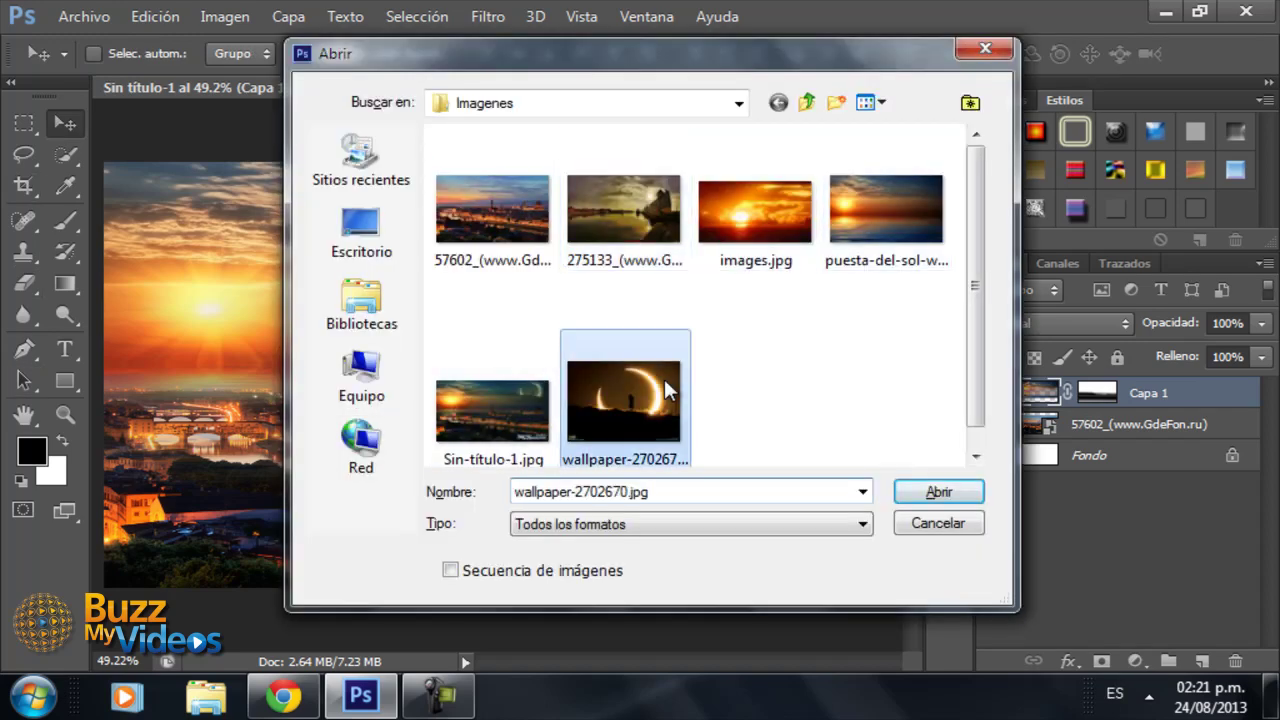
double_click(667, 390)
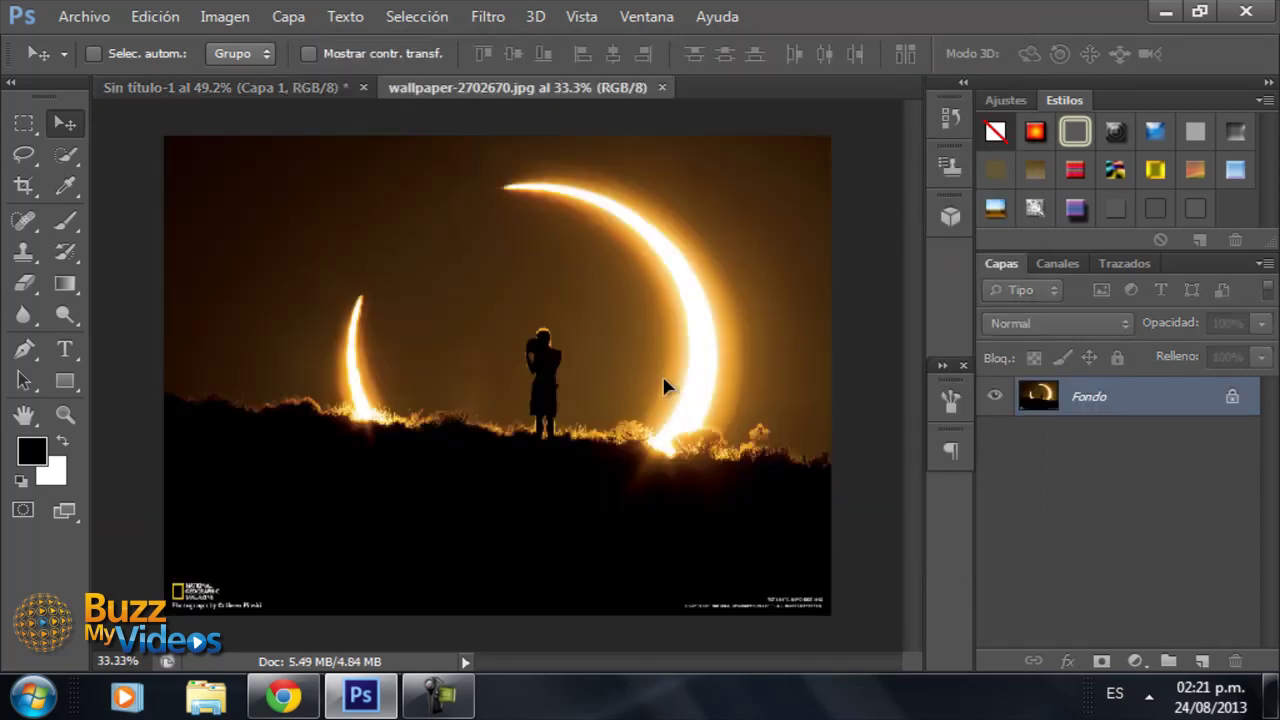
left_click_drag(667, 387, 667, 390)
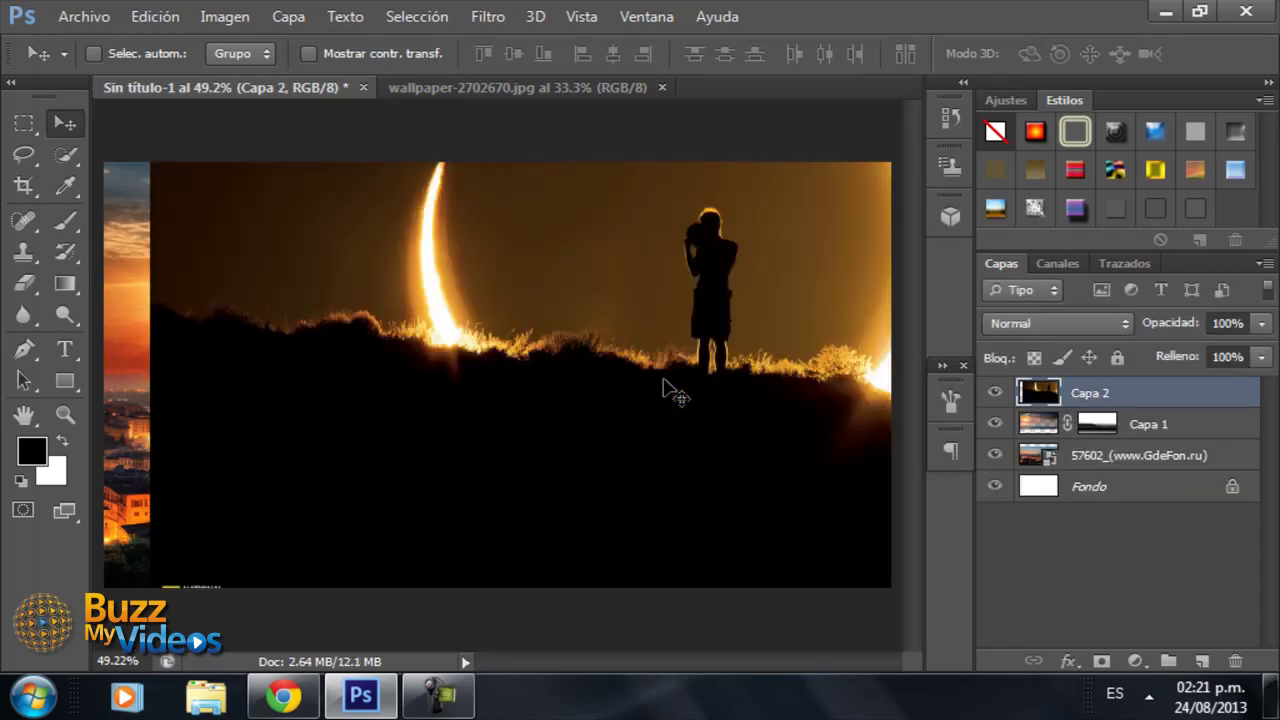
Step: Scale Capa 2 to about 21.94% × 21.08% and position it in the top-right sky
key("ctrl+t")
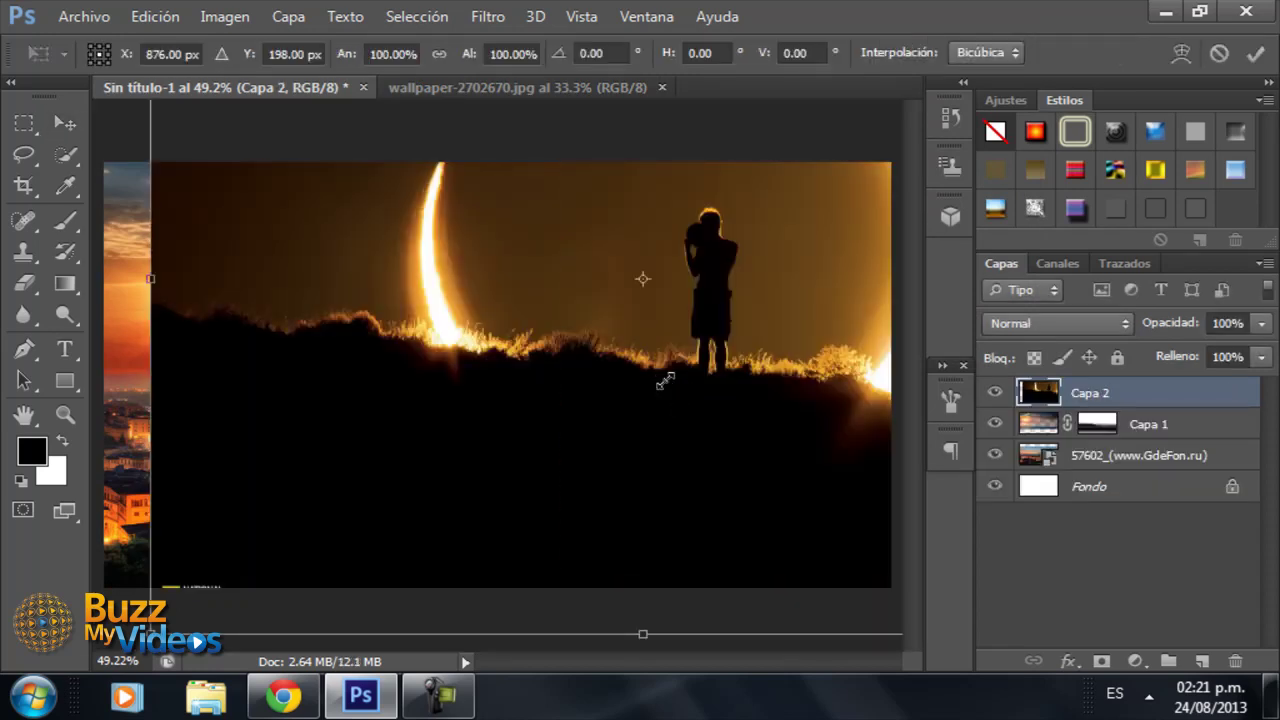
left_click_drag(665, 380, 662, 378)
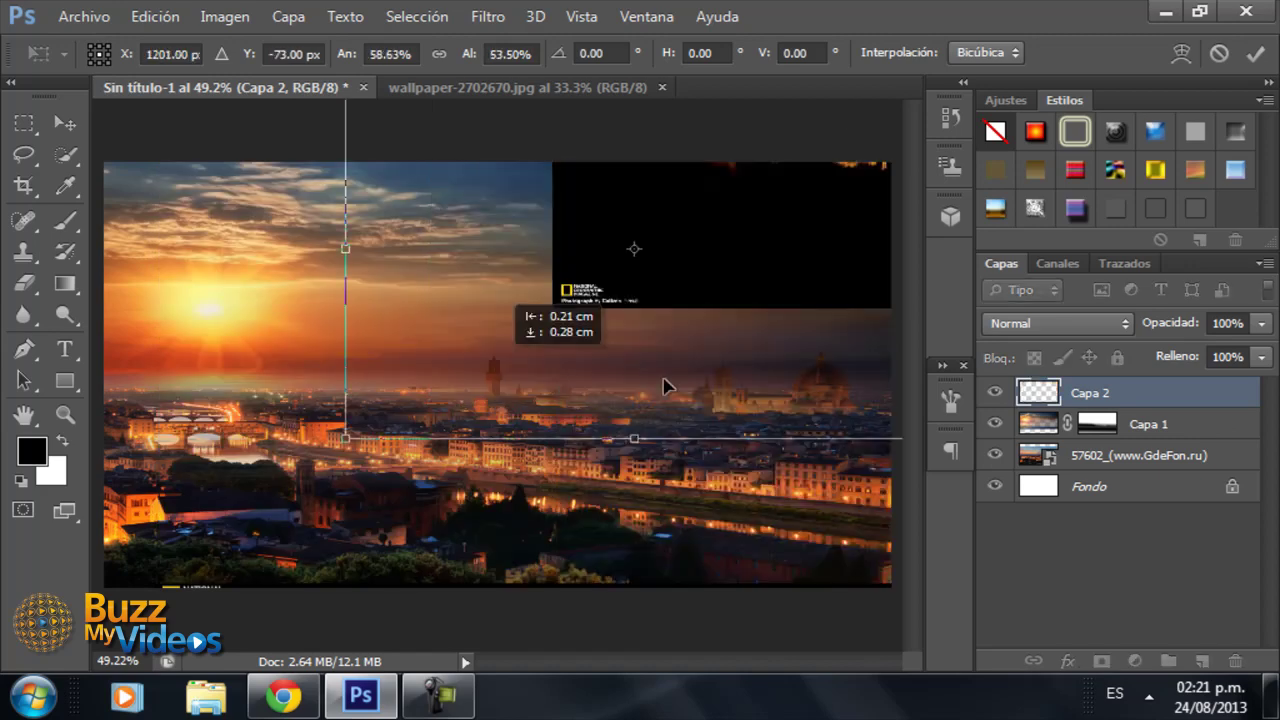
left_click_drag(662, 378, 662, 379)
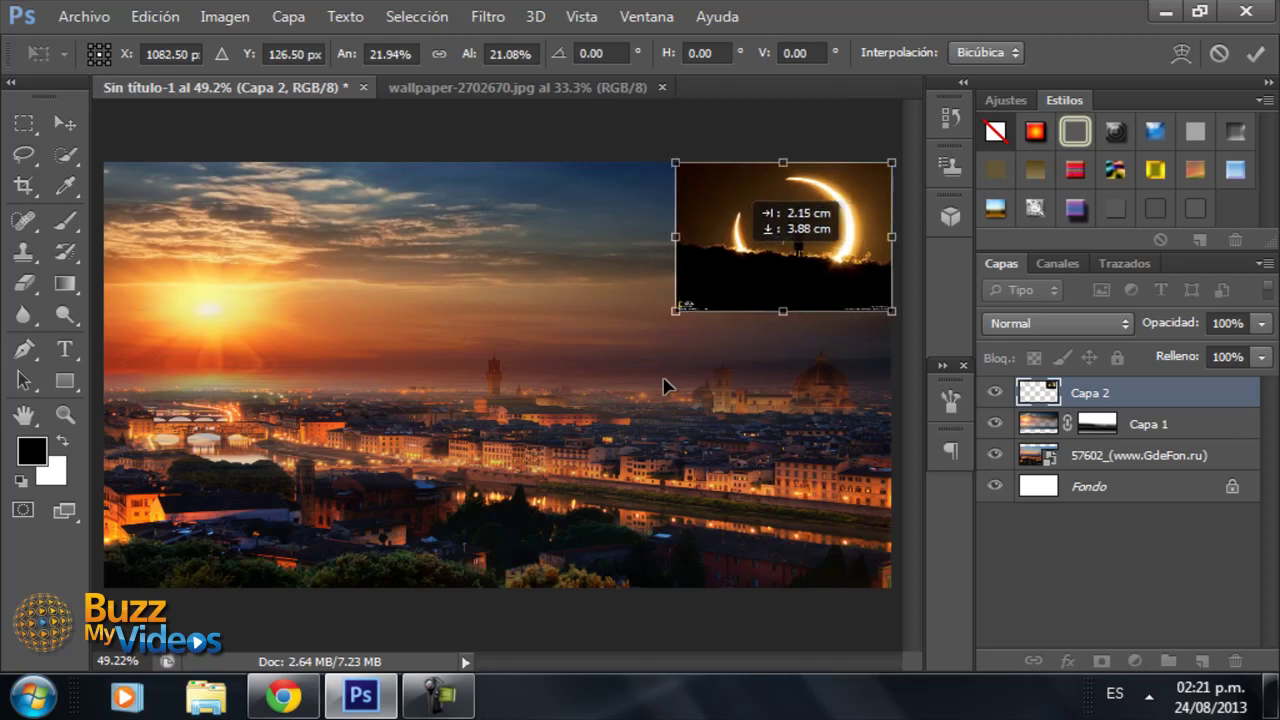
key("Return")
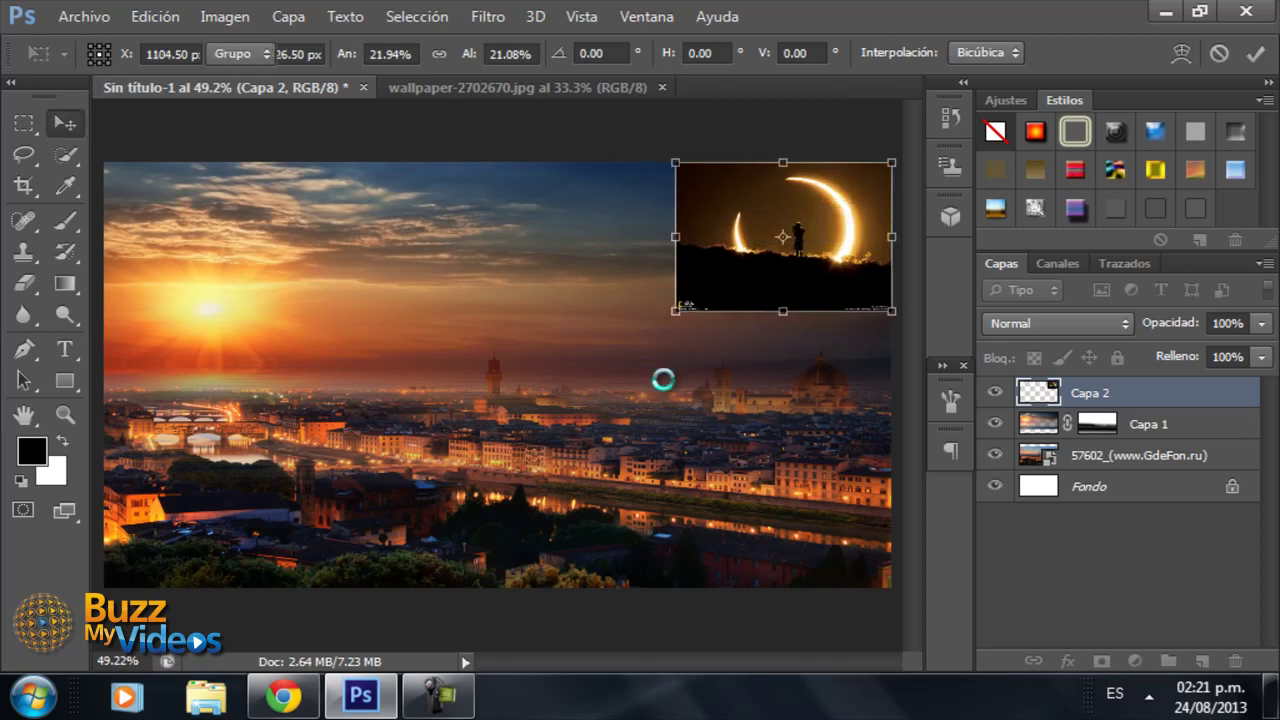
Step: Blend Capa 2 in Trama mode and erase its rectangular edges with an eraser at about 45% opacity
left_click(1058, 323)
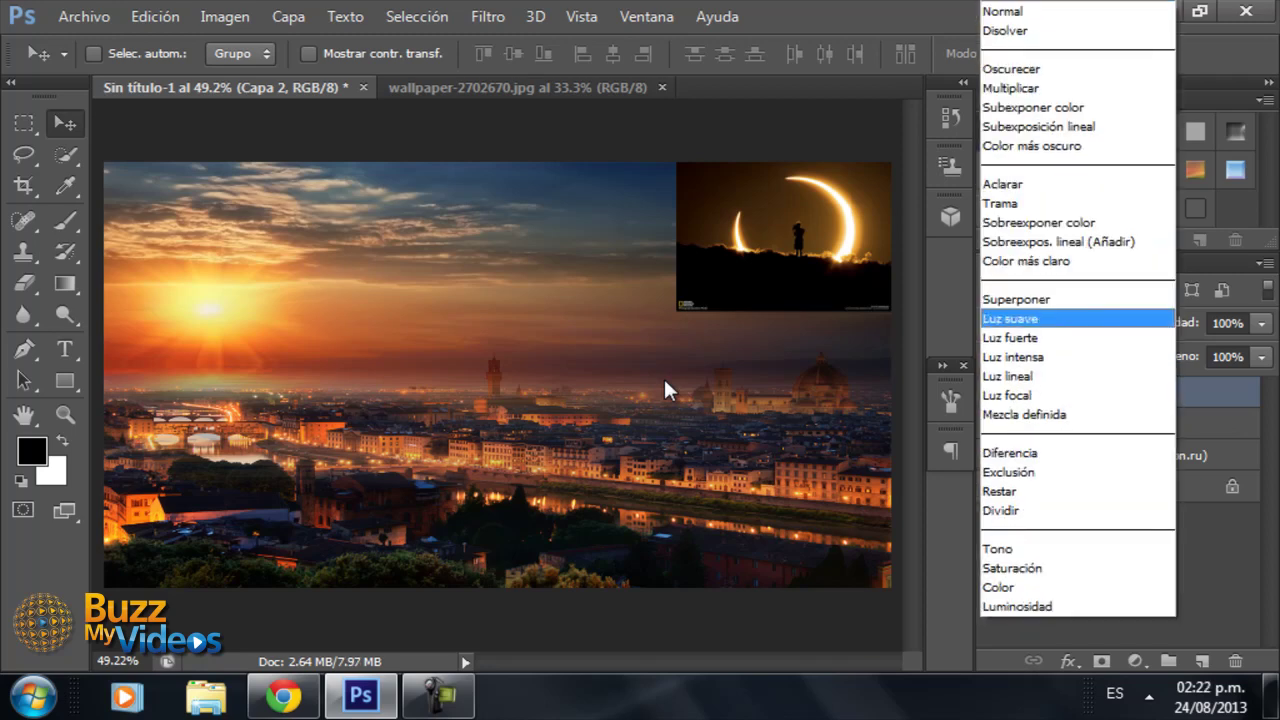
left_click(1002, 203)
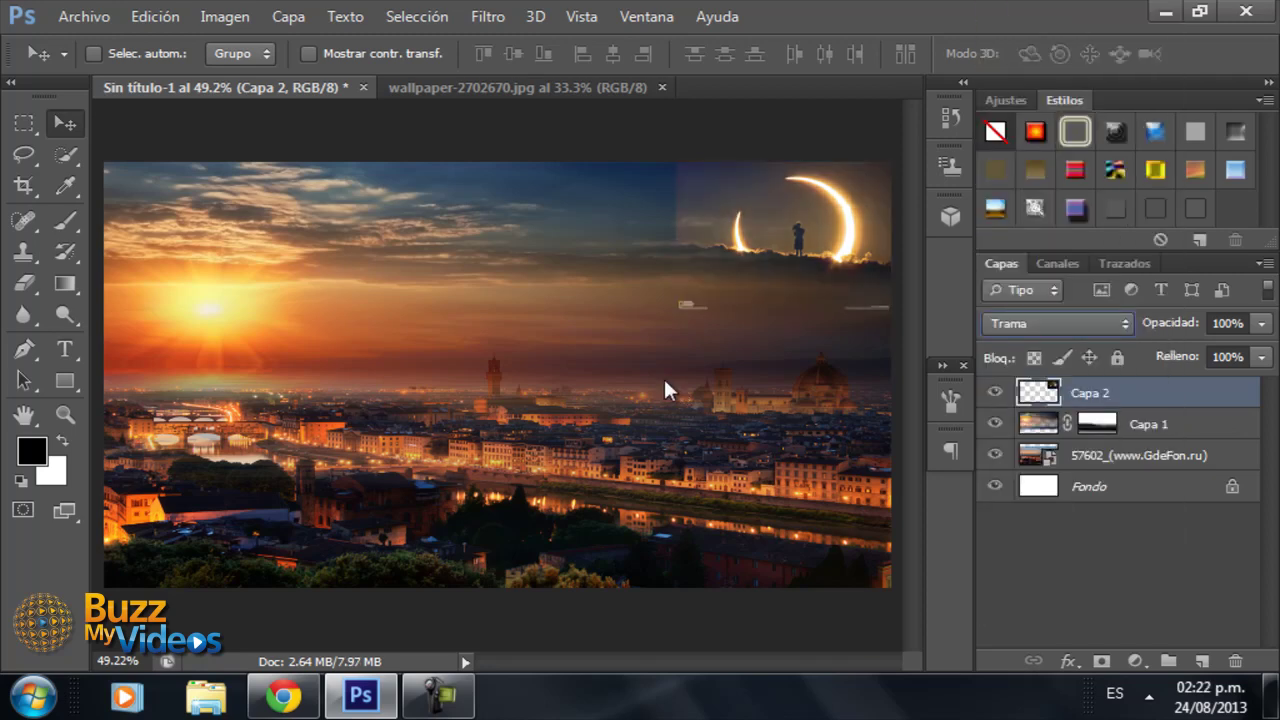
key("e")
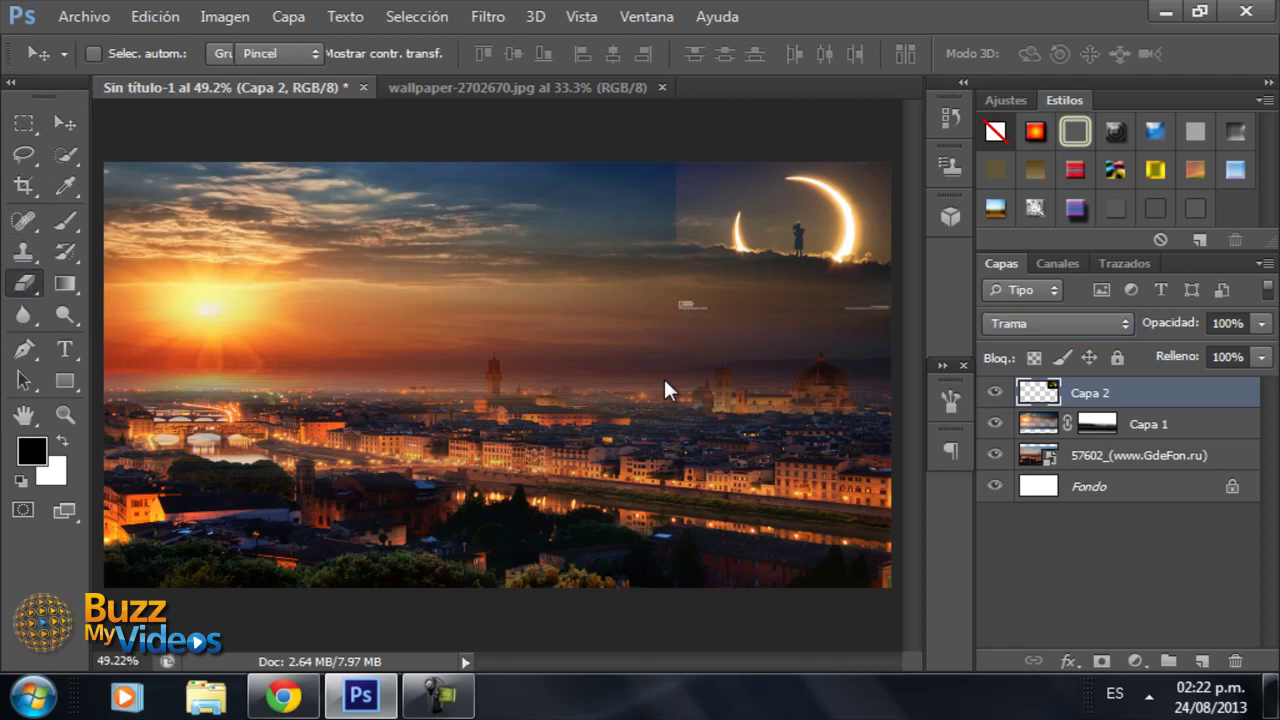
key("3")
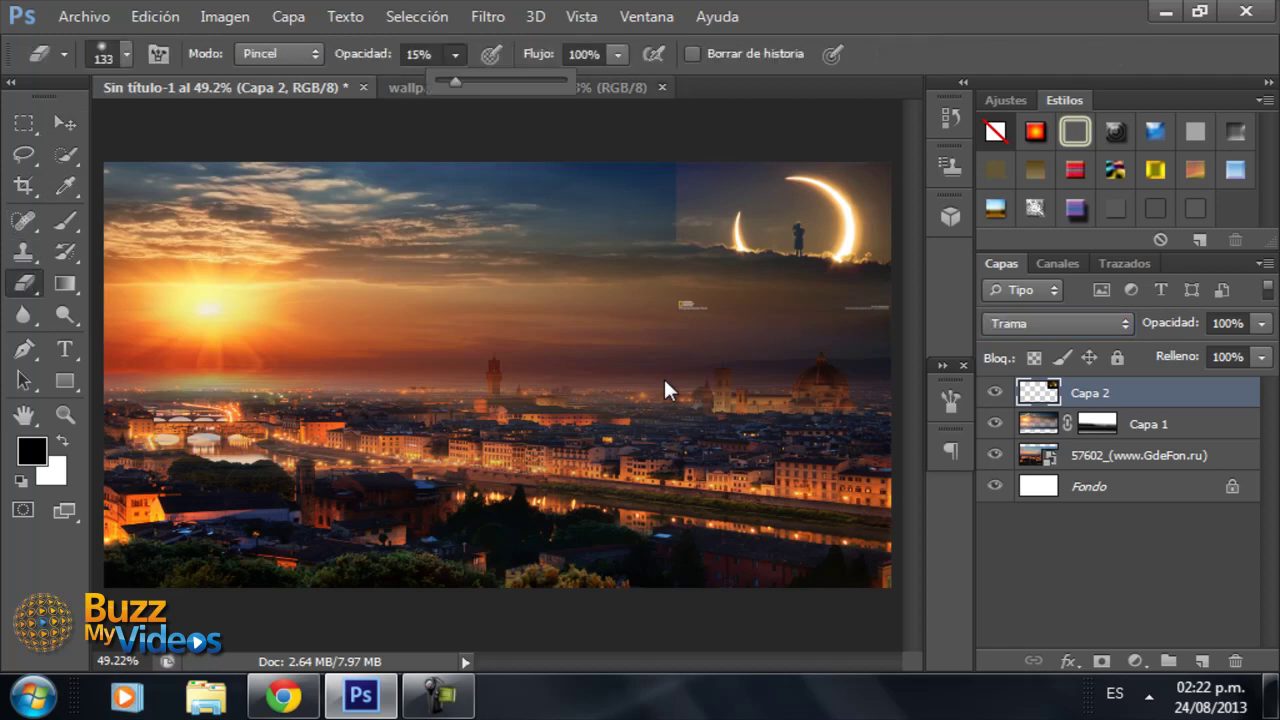
left_click_drag(475, 81, 500, 81)
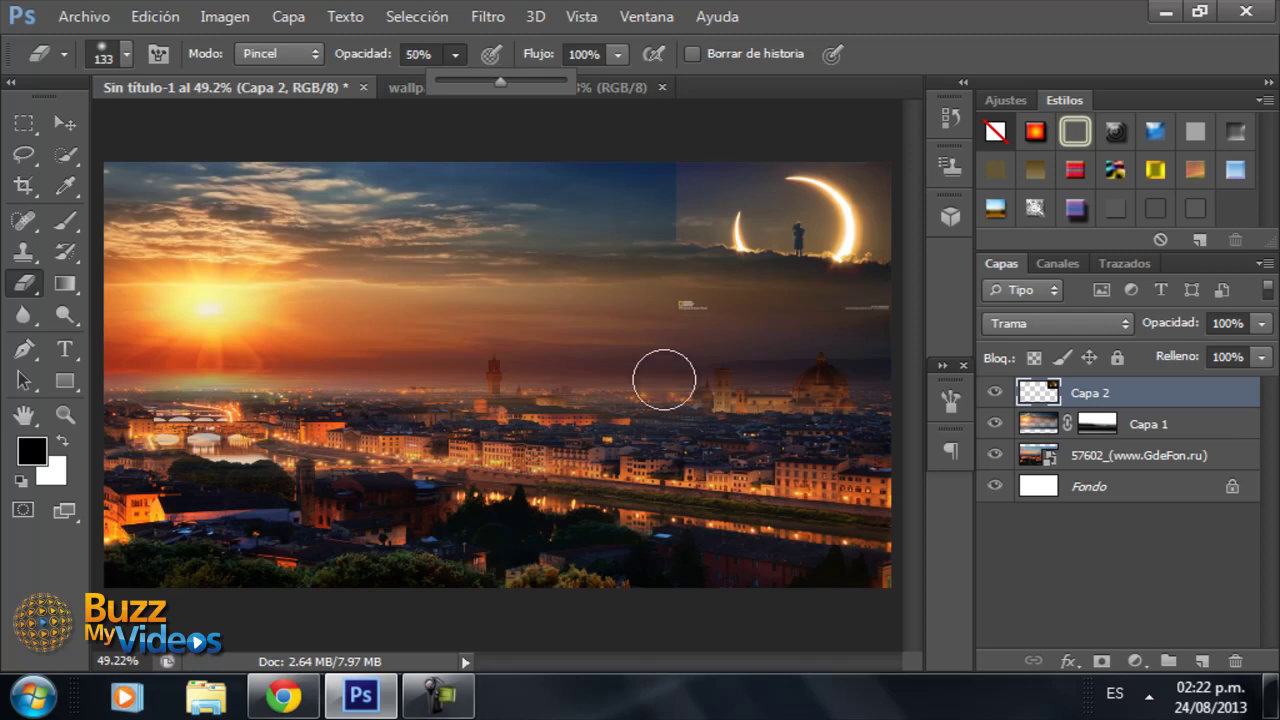
left_click(664, 379)
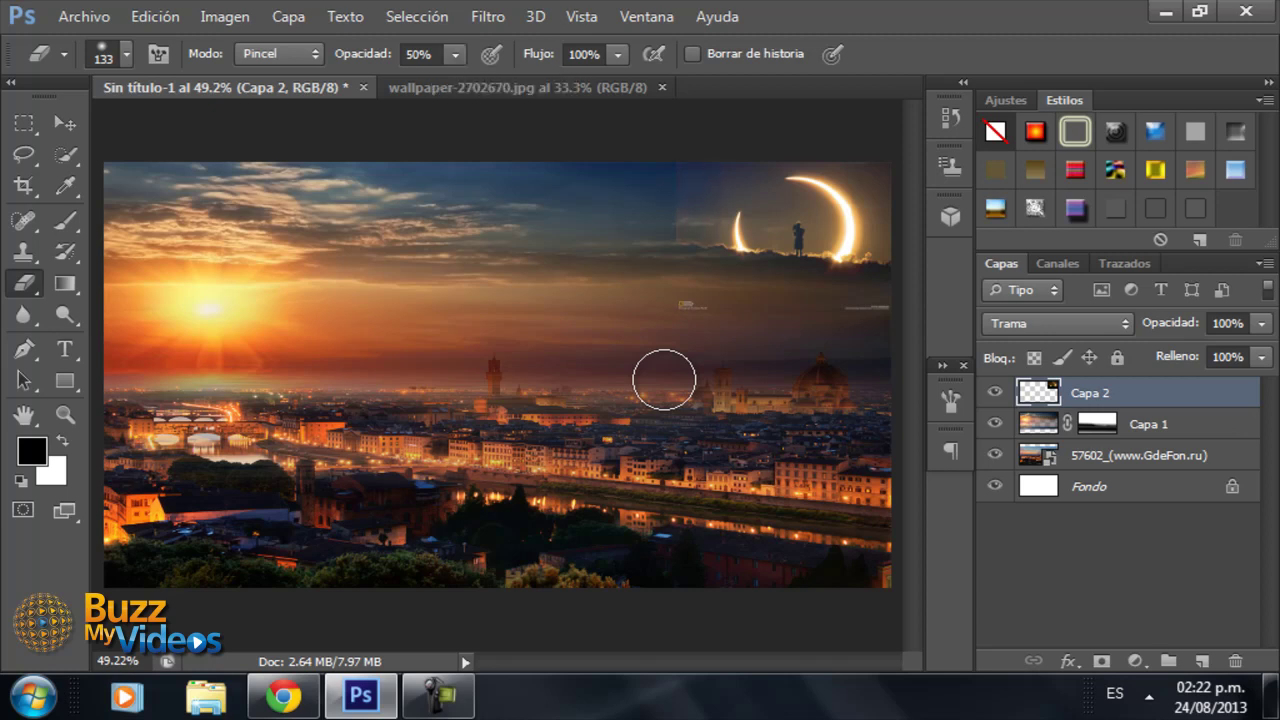
key("v")
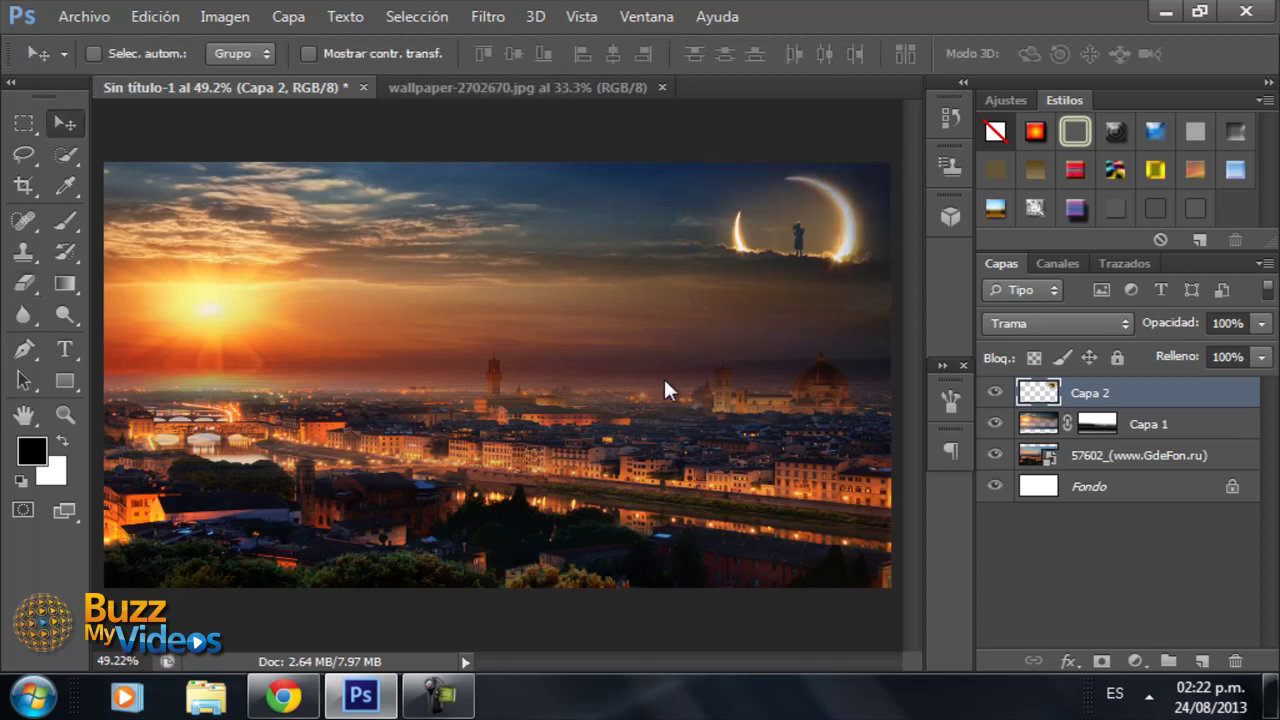
Step: Add a Curves adjustment layer and pull the RGB midpoint down to darken the composite
left_click(1135, 661)
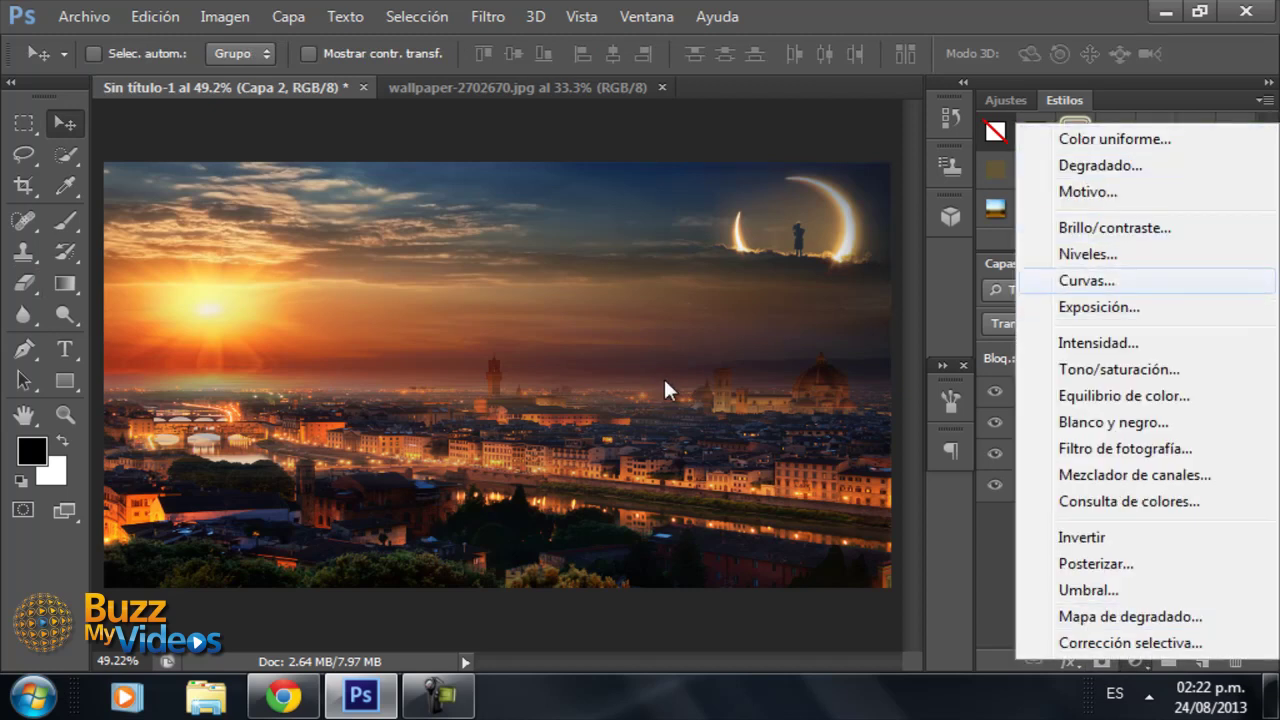
key("Return")
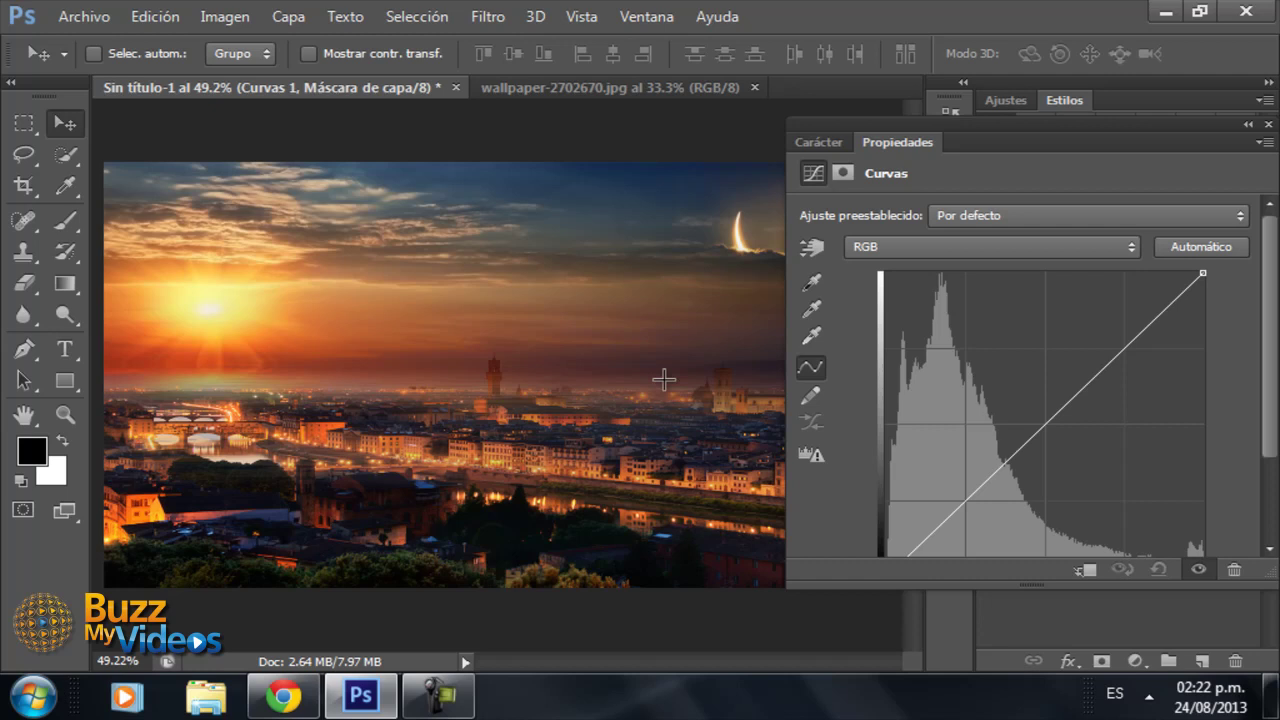
left_click(664, 379, "ctrl")
key("shift+Down")
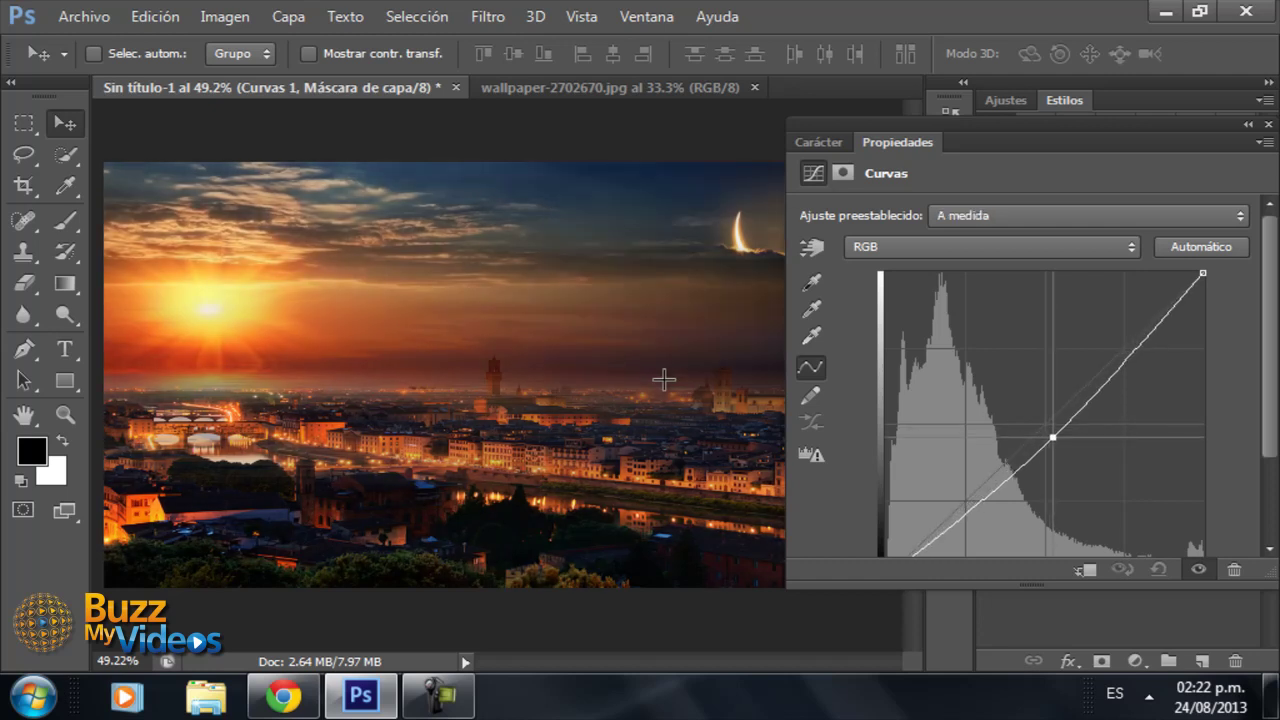
key("Right")
key("Right")
key("Right")
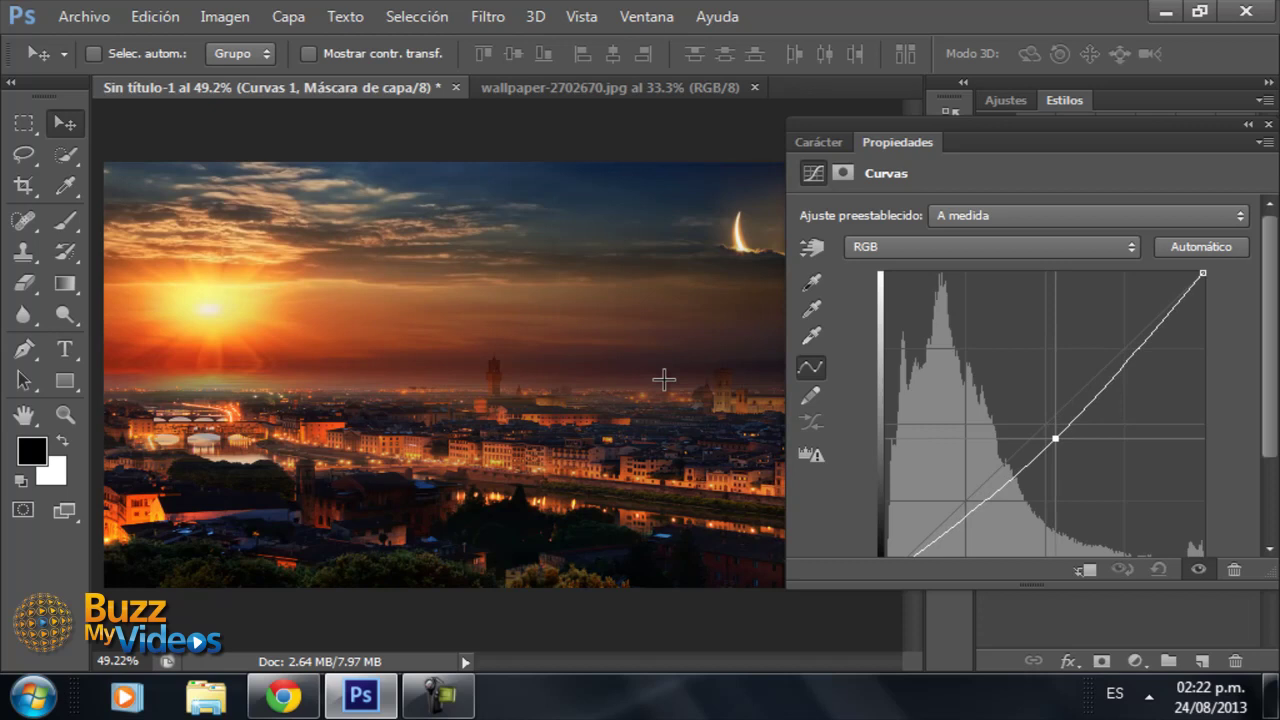
key("Left")
key("Left")
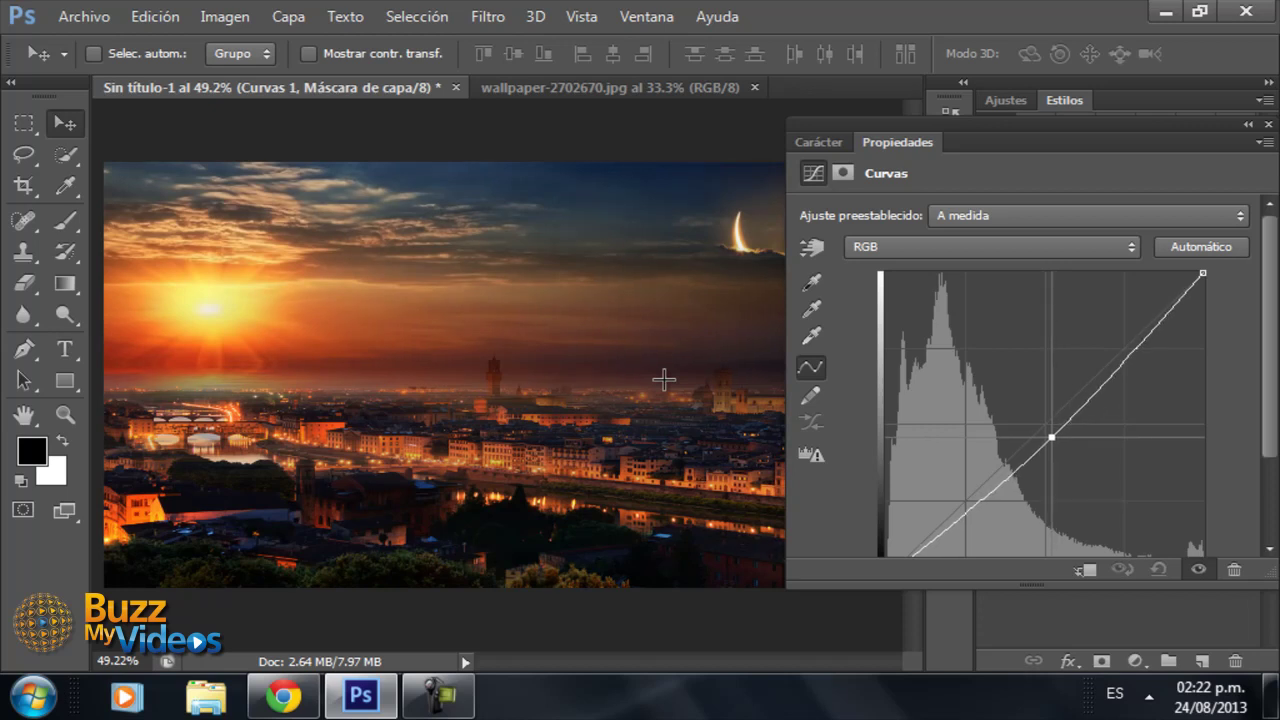
Step: Lower a point on the Rojo channel curve to reduce the reds
key("alt+Down")
key("Down")
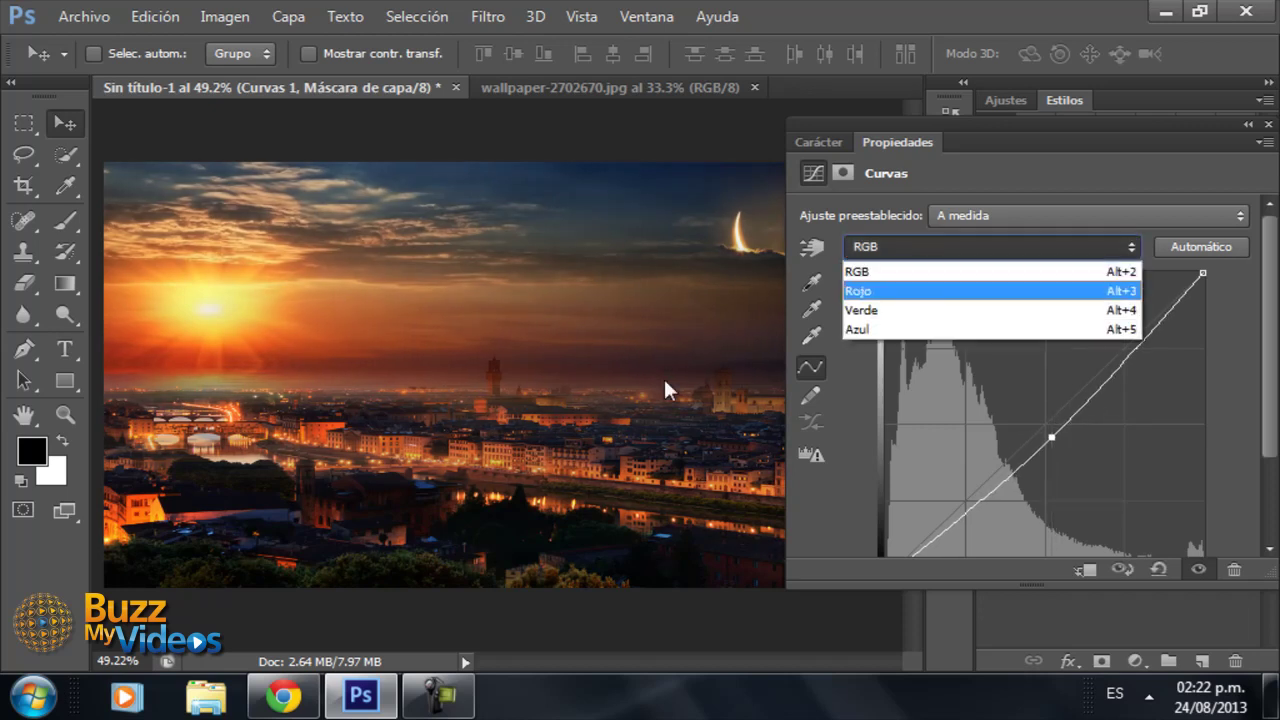
key("Return")
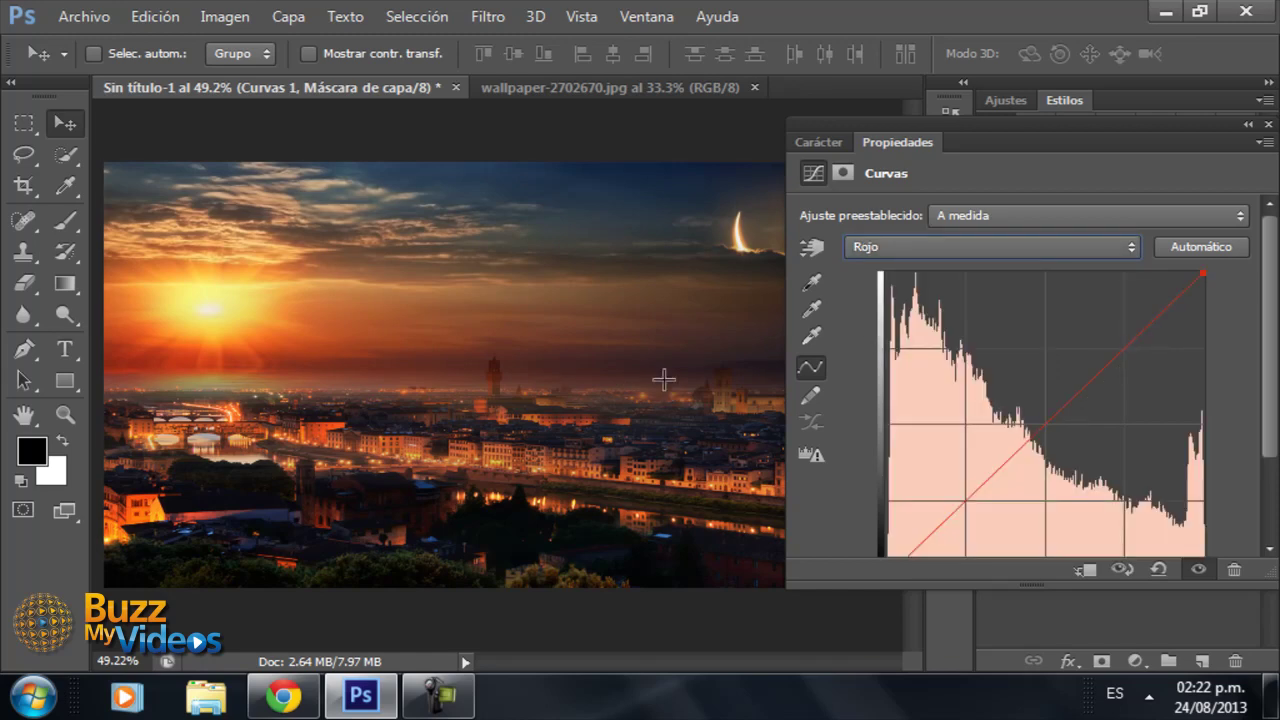
left_click(664, 379, "ctrl")
key("shift+Down")
key("shift+Down")
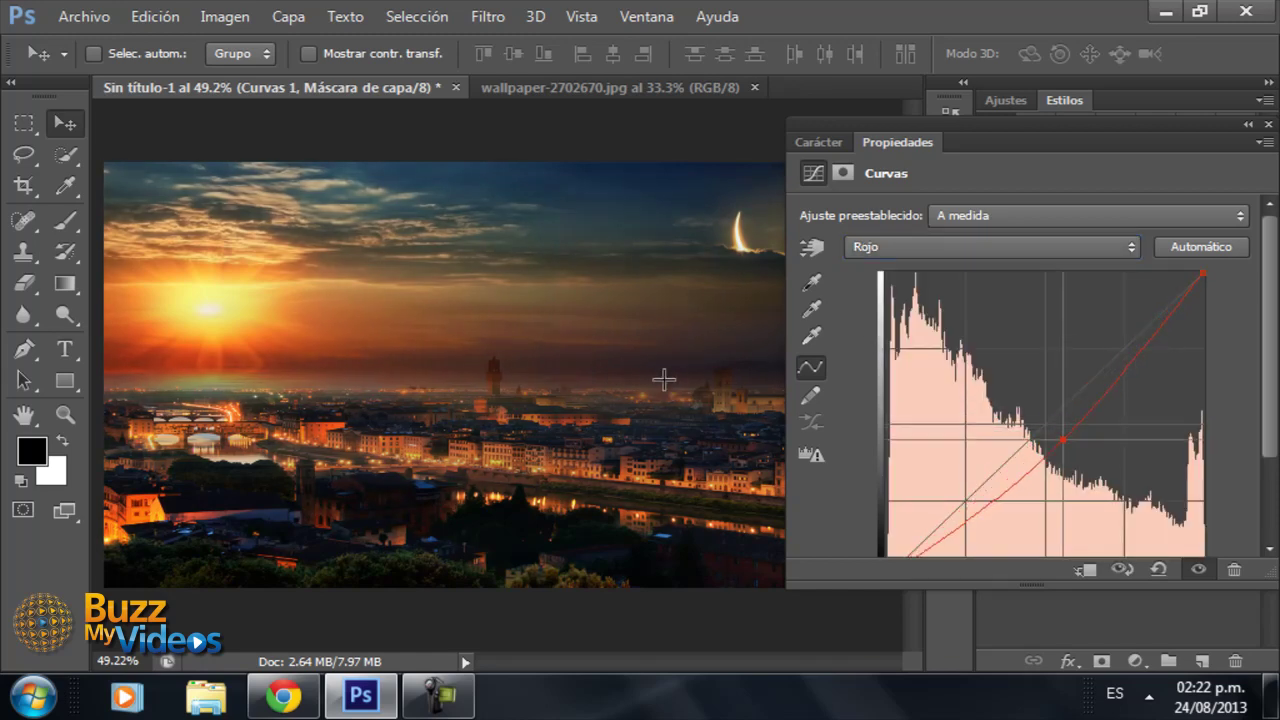
key("shift+Down")
key("shift+Right")
key("shift+Up")
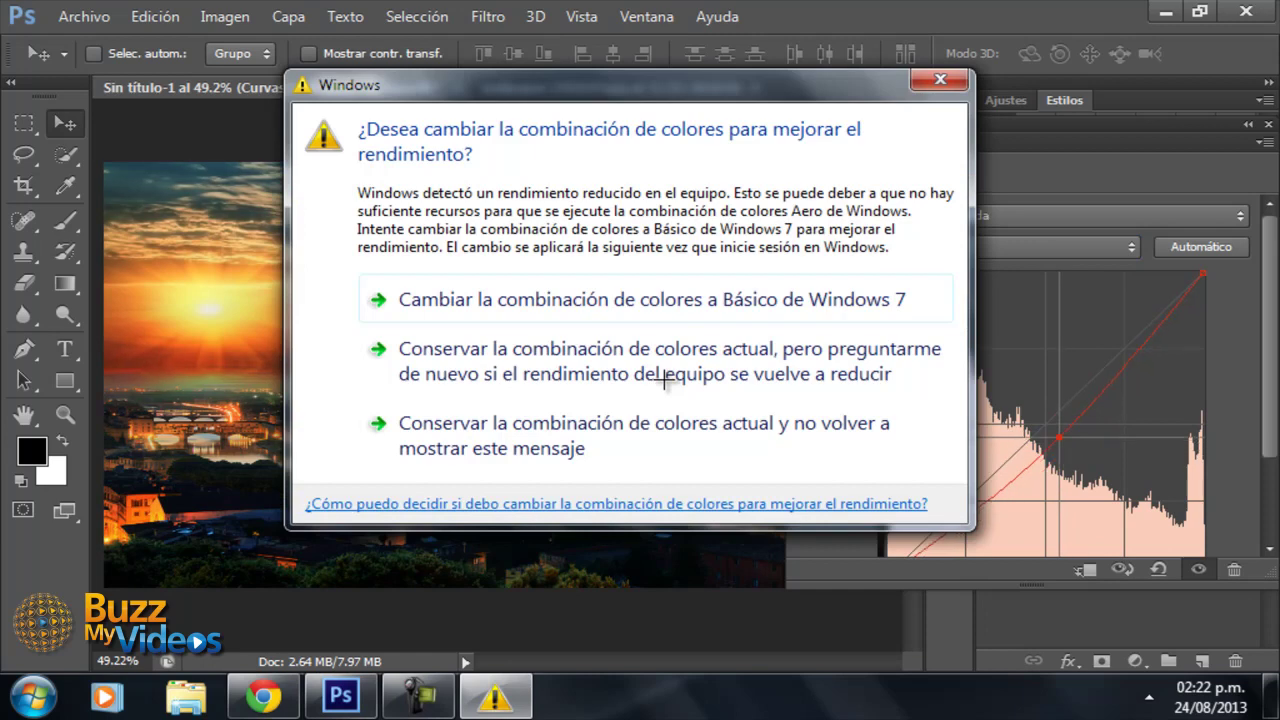
key("shift+Left")
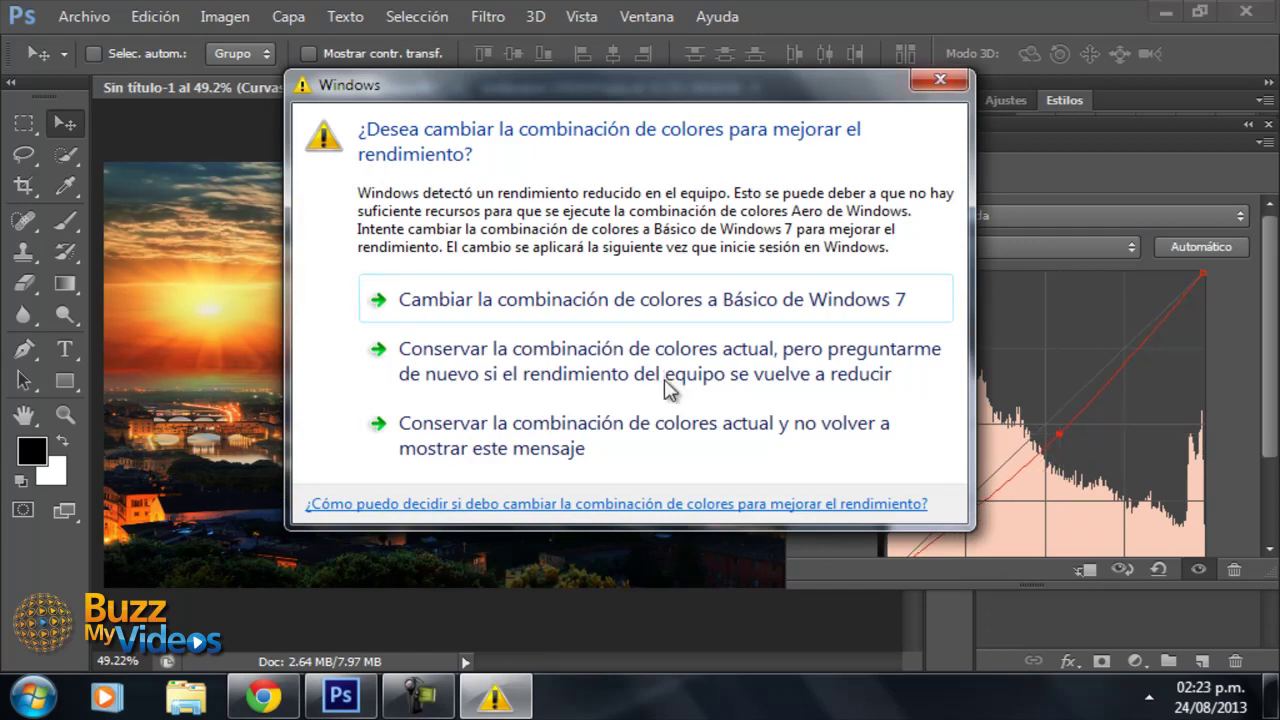
left_click(666, 388)
Step: Raise the Verde channel curve midpoint slightly to add a touch of green
key("Down")
key("Down")
key("Up")
key("Return")
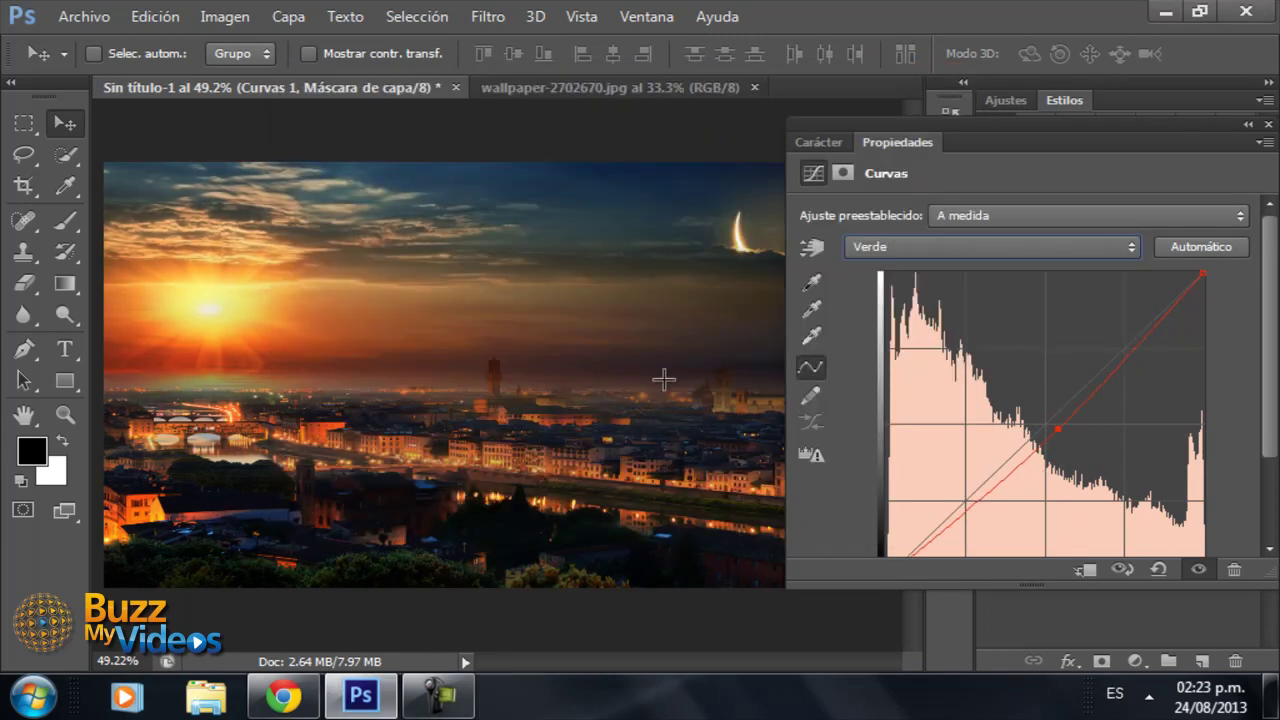
key("shift+Up")
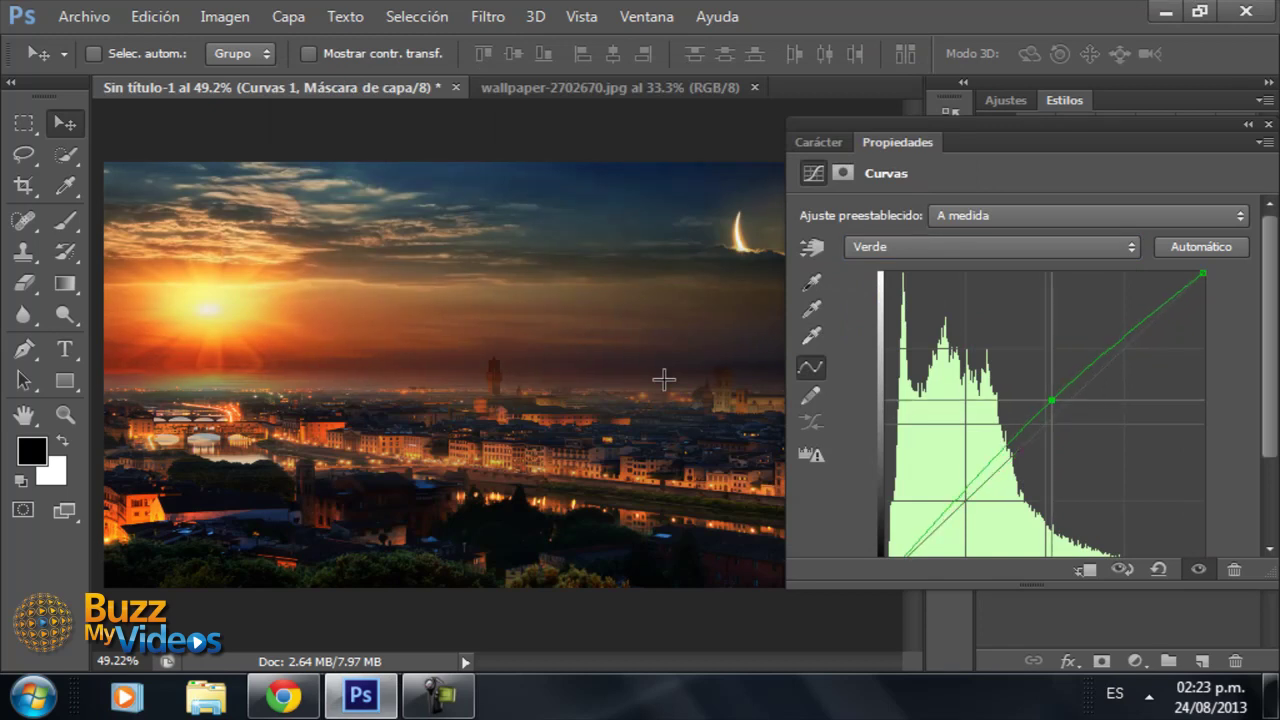
key("Down")
key("Down")
key("Down")
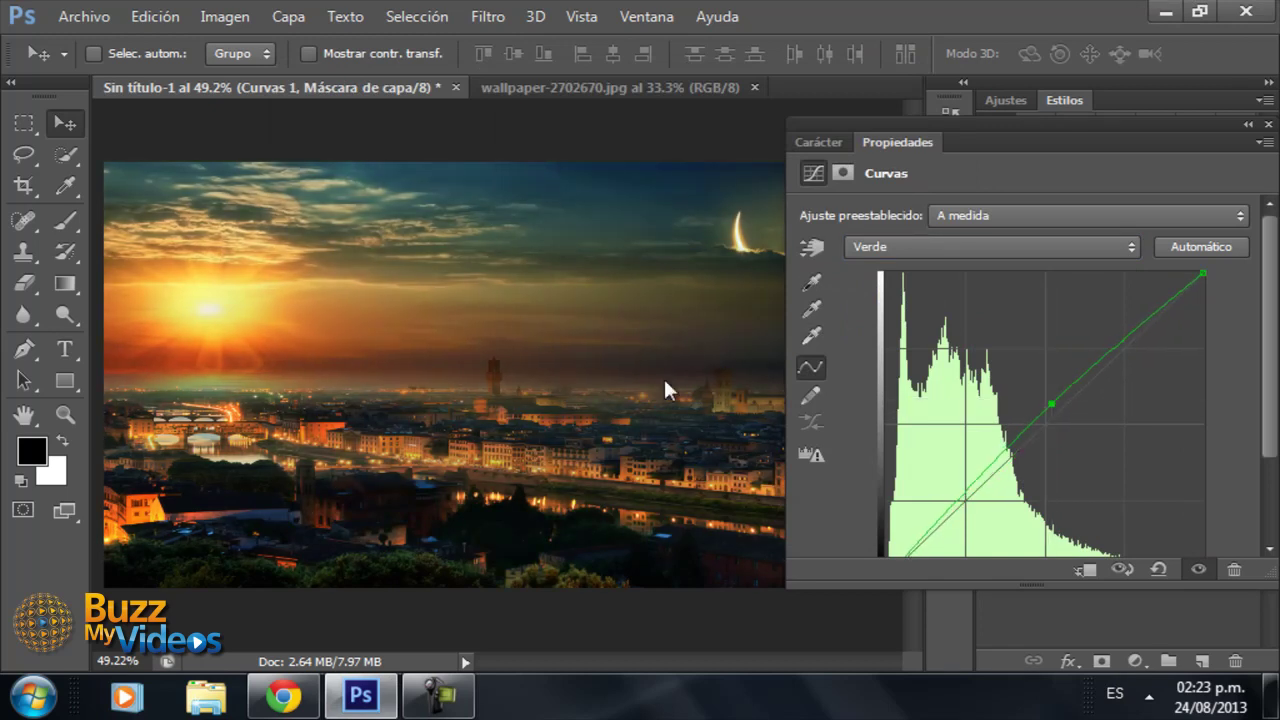
Step: Give the Azul channel curve a slight tweak near the diagonal and collapse the Curves properties
key("alt+Down")
key("Down")
key("Down")
key("Return")
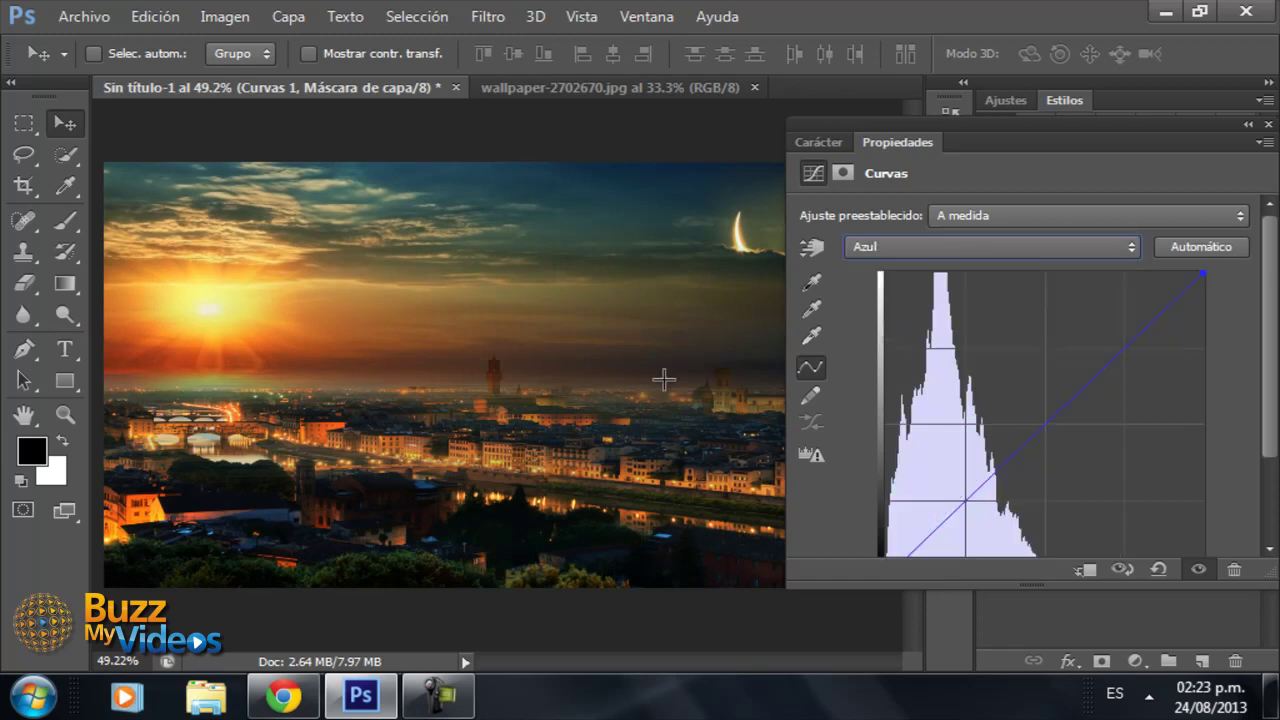
left_click(664, 379, "ctrl")
key("Up")
key("Up")
key("Up")
key("Left")
key("Left")
key("Left")
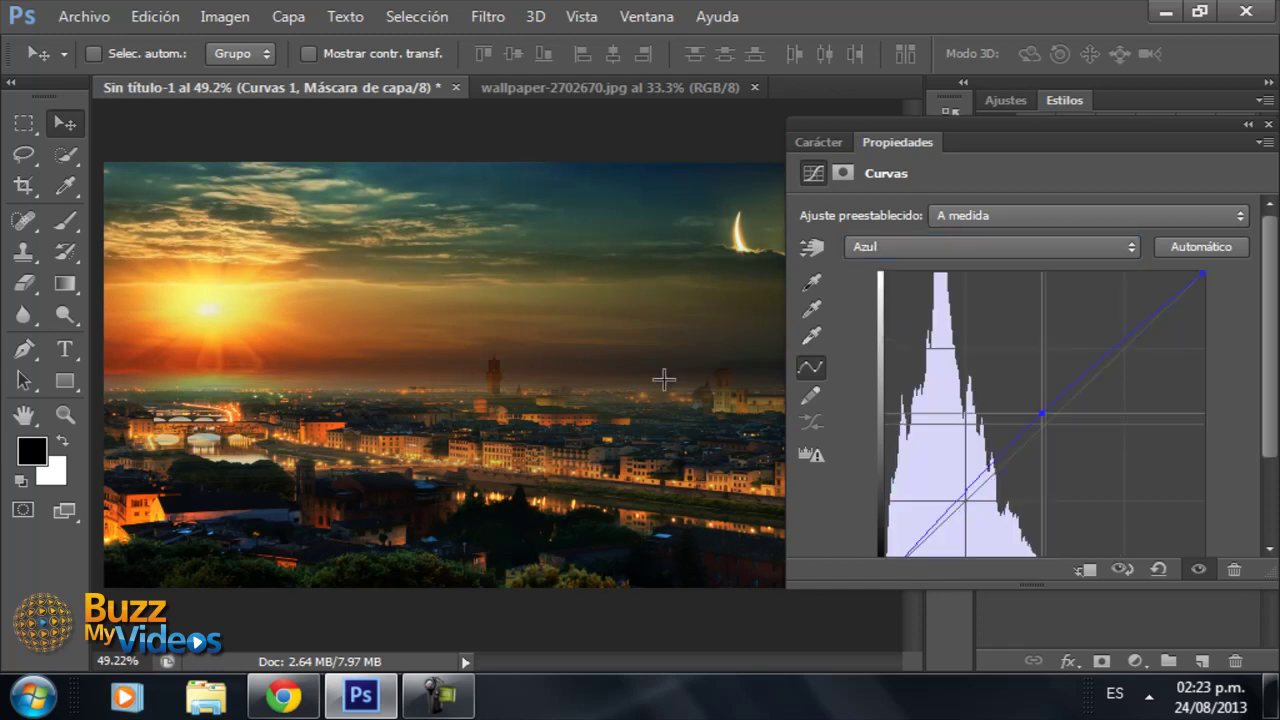
key("Up")
key("Up")
key("Up")
key("Left")
key("Left")
key("Left")
key("Down")
key("Down")
key("Down")
key("Right")
key("Right")
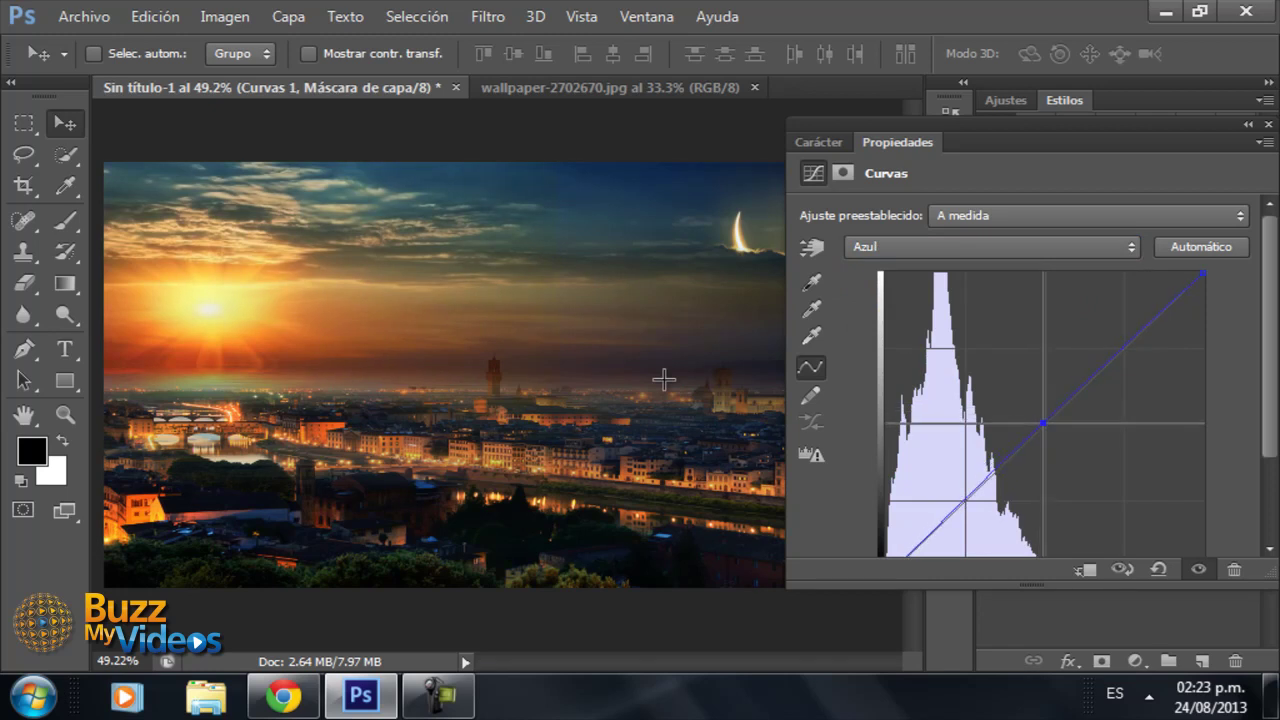
key("Down")
key("Down")
key("Down")
key("Right")
key("Right")
key("Down")
key("Down")
key("Right")
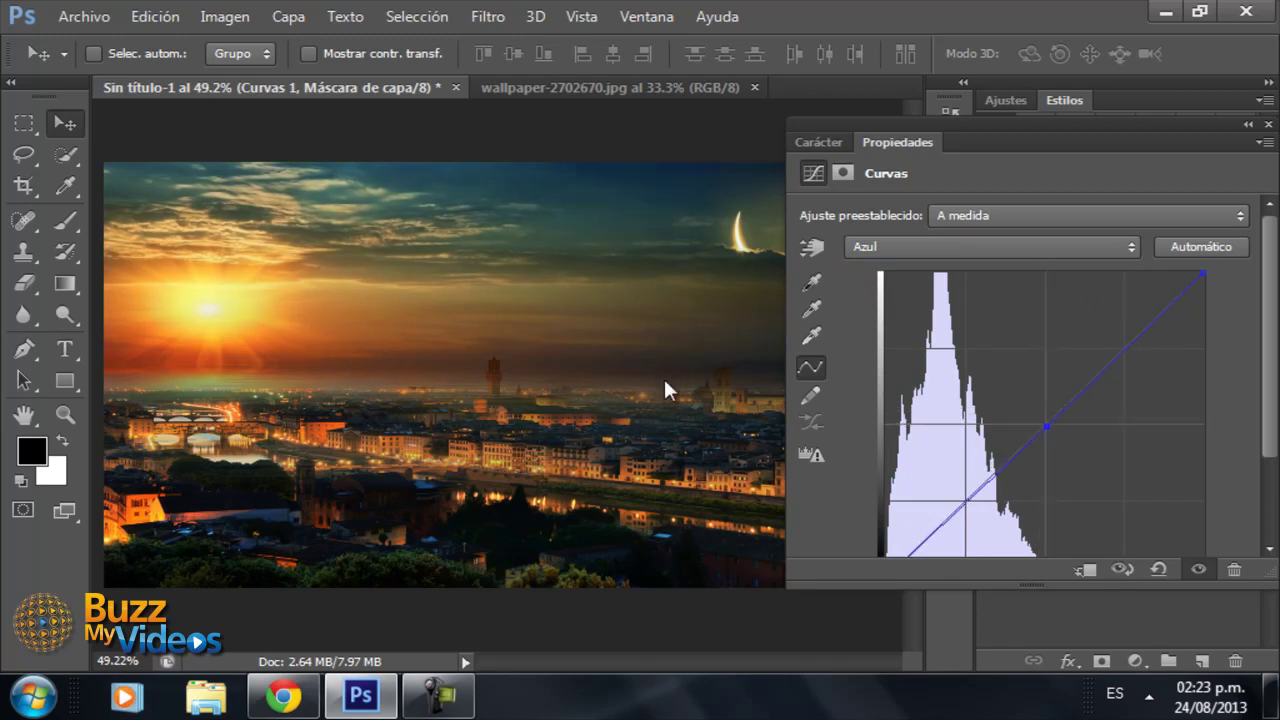
left_click(668, 390)
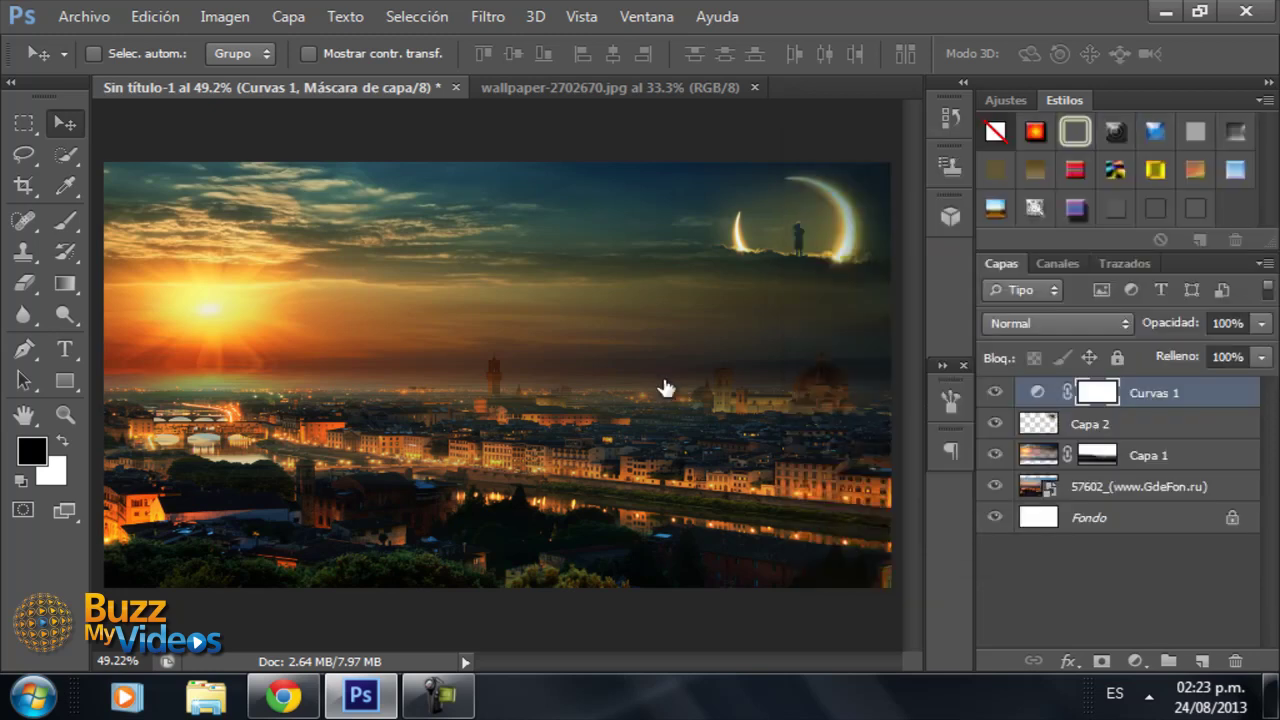